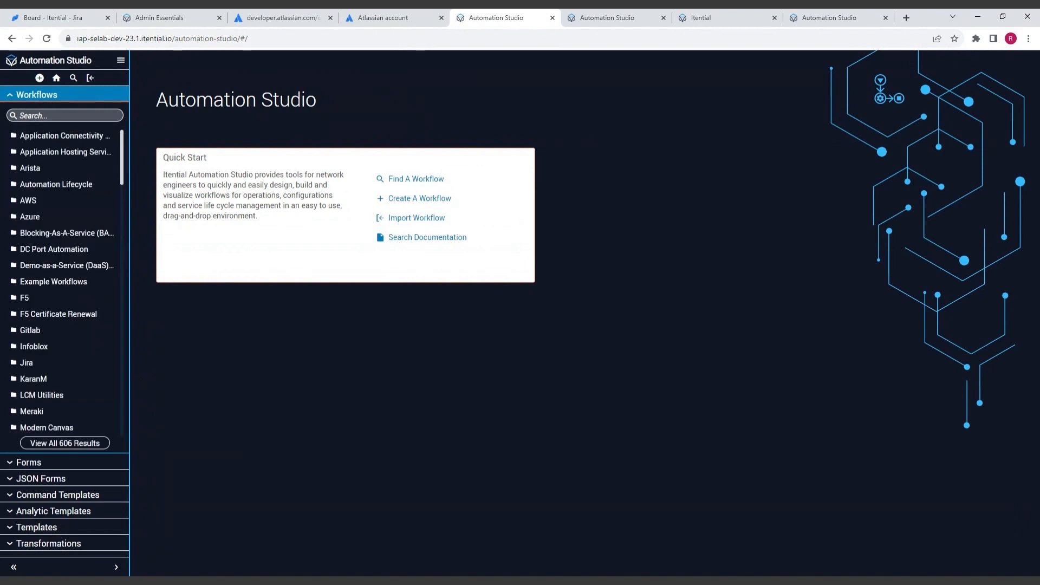
- Search the workflows for "jira" and open the Webinar Jira Step by Step workflow
click(65, 116)
text(jira)
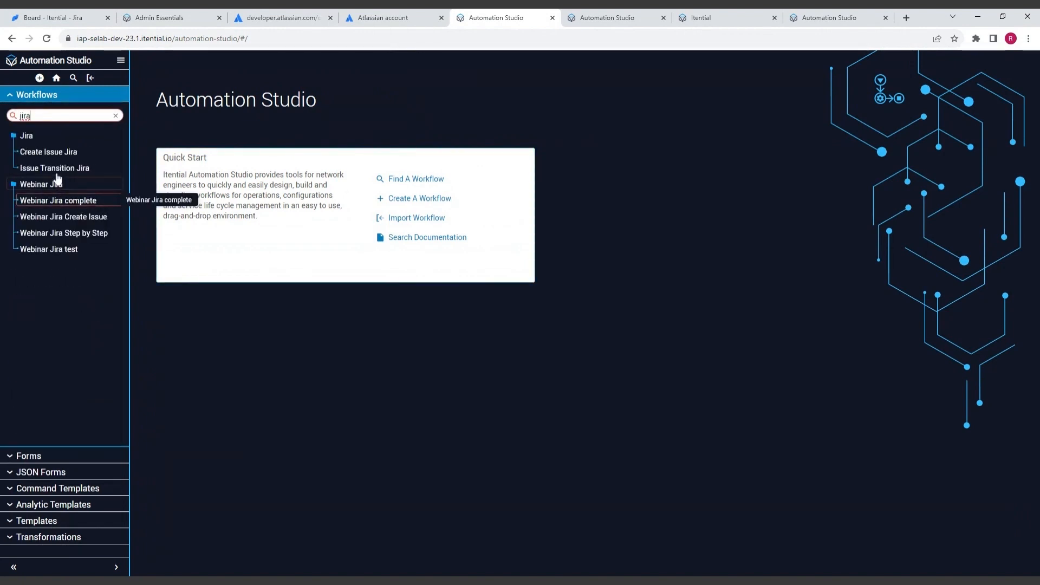
click(54, 234)
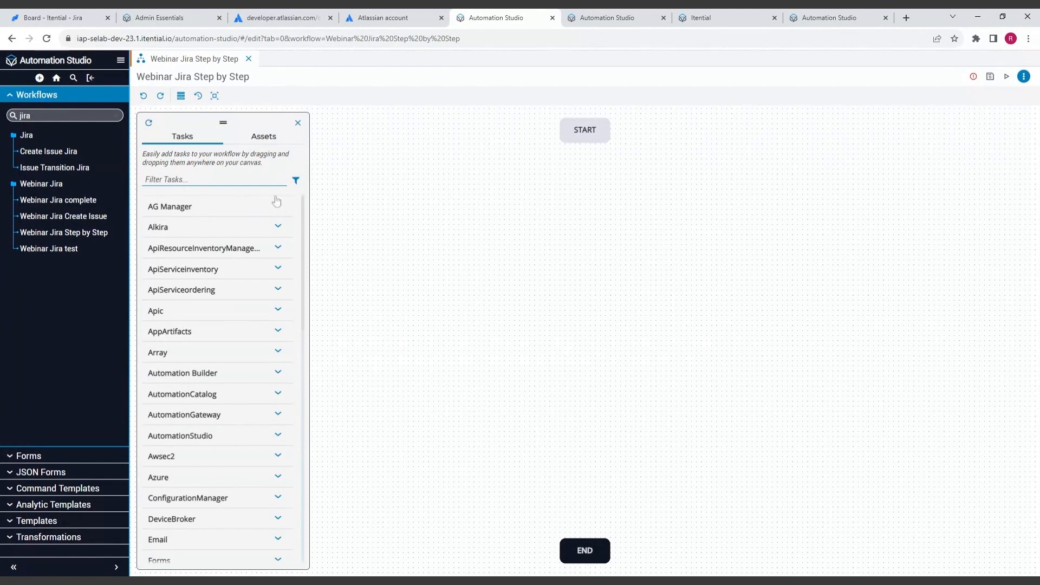
- Look through the available task categories for the Jira adapter and the Jira Cloud platform REST API integration
scroll(253, 220, down, 5)
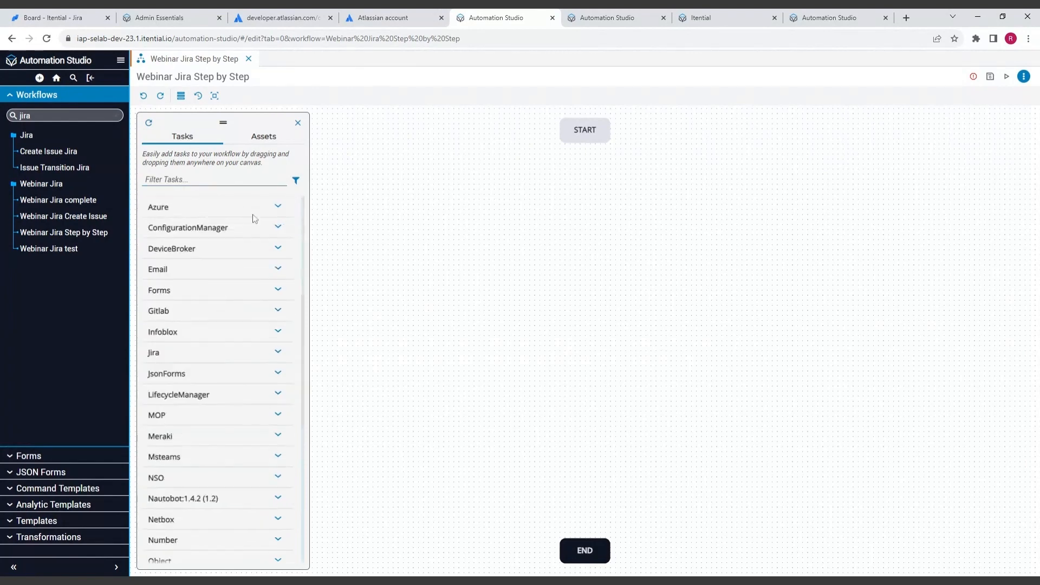
scroll(255, 218, down, 7)
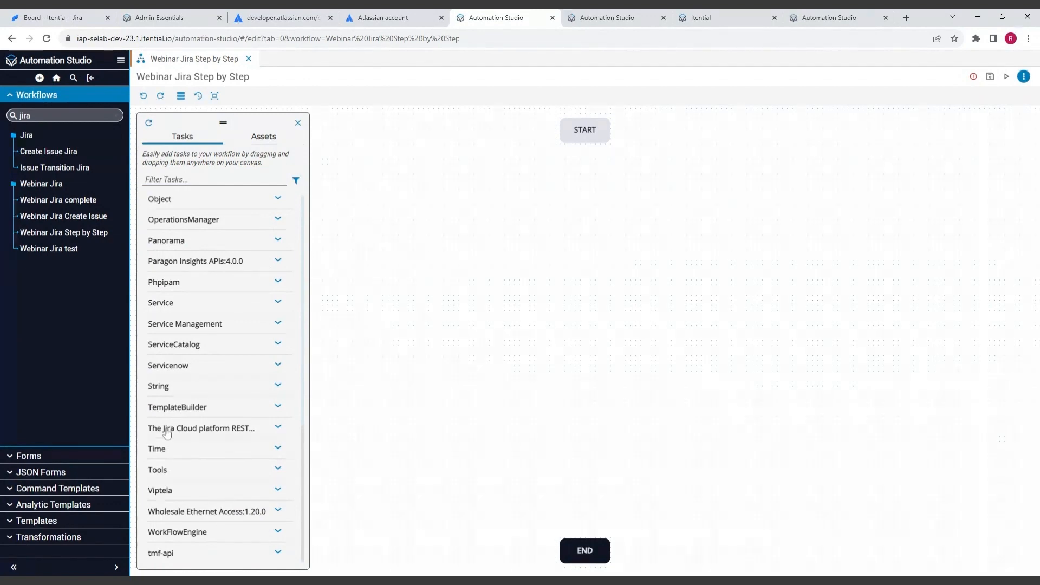
scroll(179, 432, up, 2)
scroll(180, 432, up, 8)
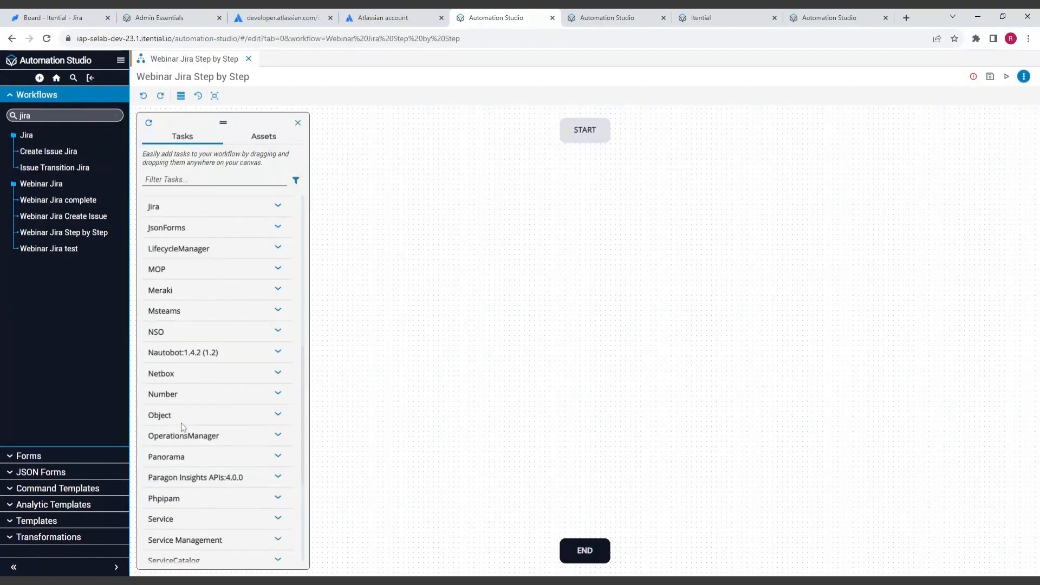
scroll(219, 287, up, 2)
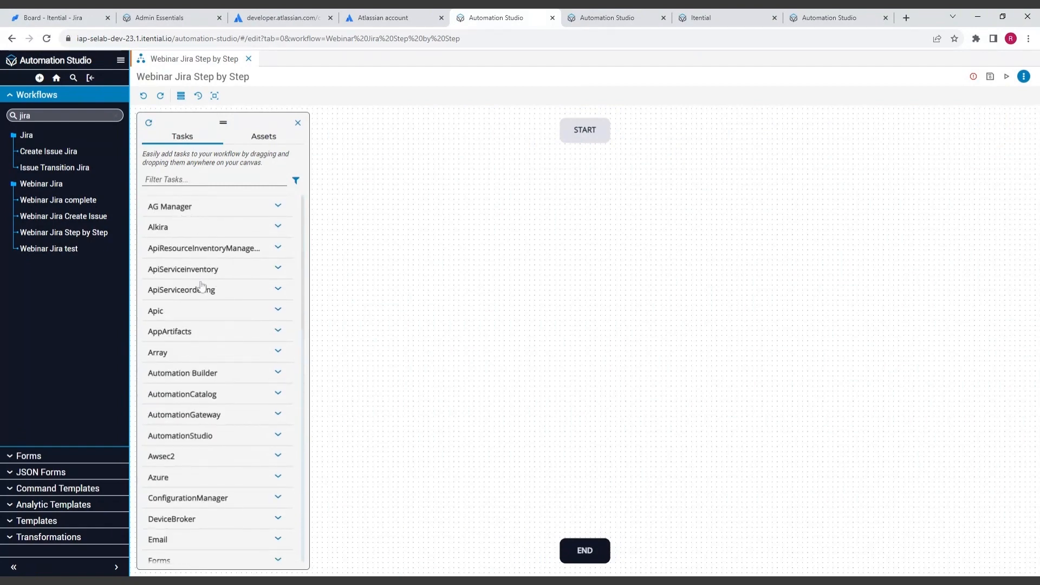
scroll(206, 308, down, 2)
scroll(206, 308, down, 1)
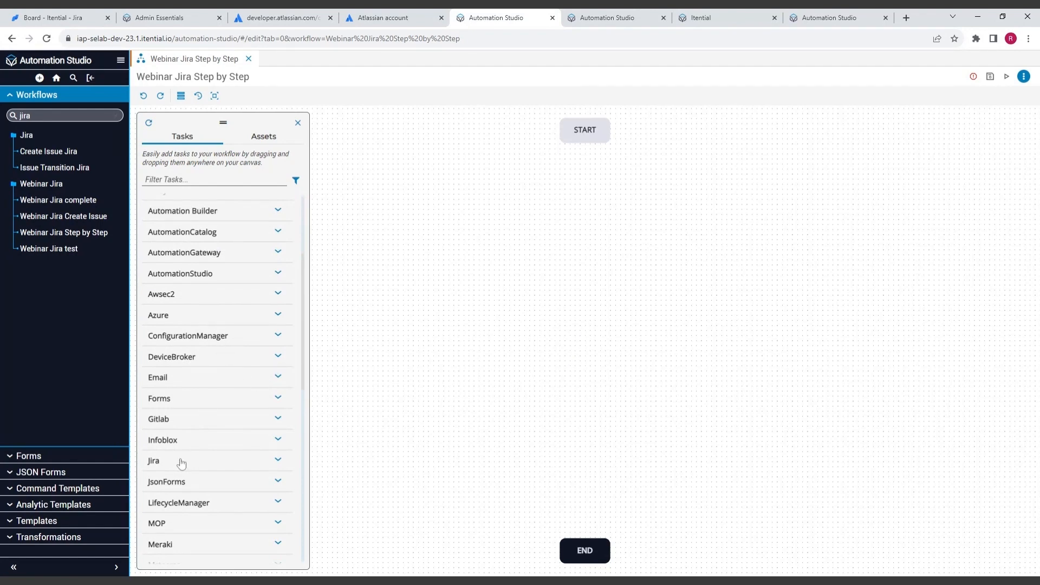
scroll(199, 425, down, 1)
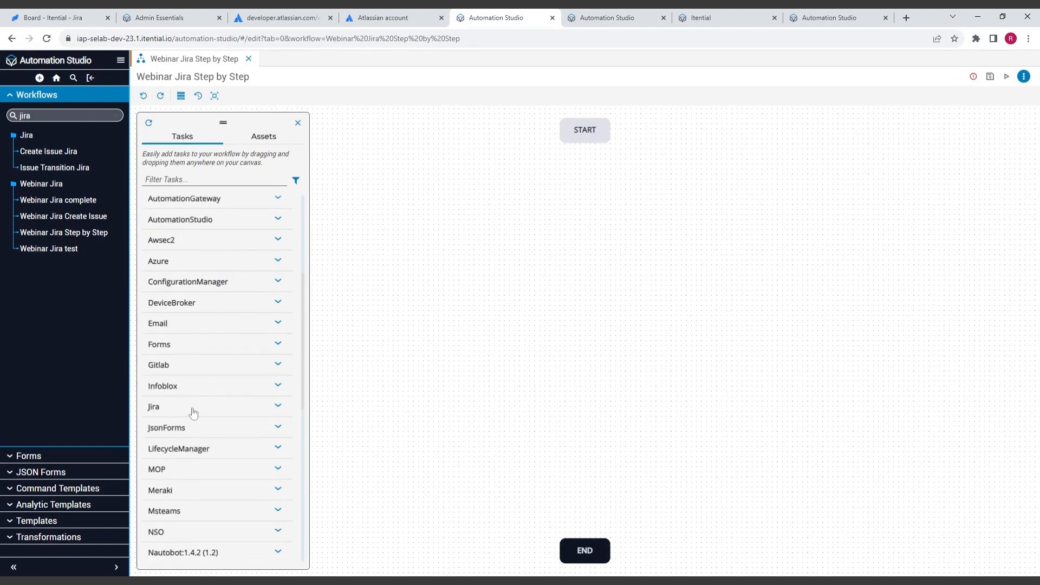
scroll(194, 413, down, 4)
scroll(202, 462, down, 4)
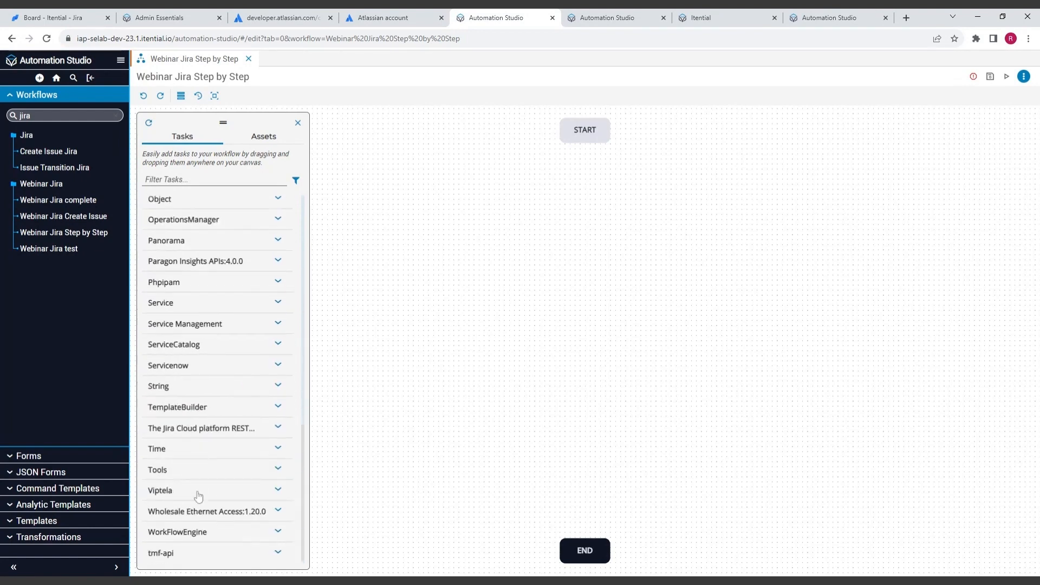
- Expand the Jira Cloud platform REST API category and browse the tasks it offers
click(198, 433)
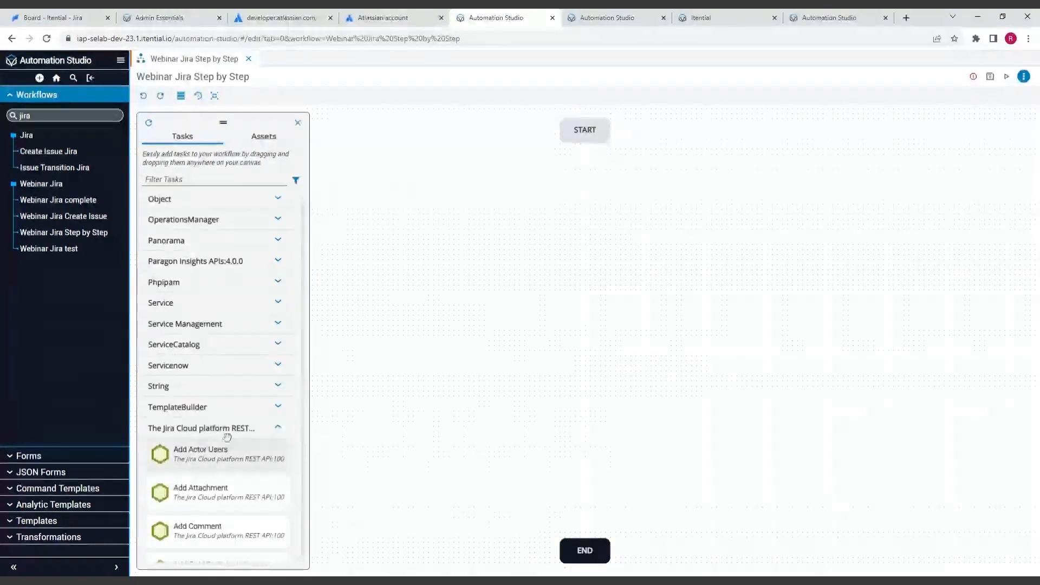
scroll(230, 436, down, 2)
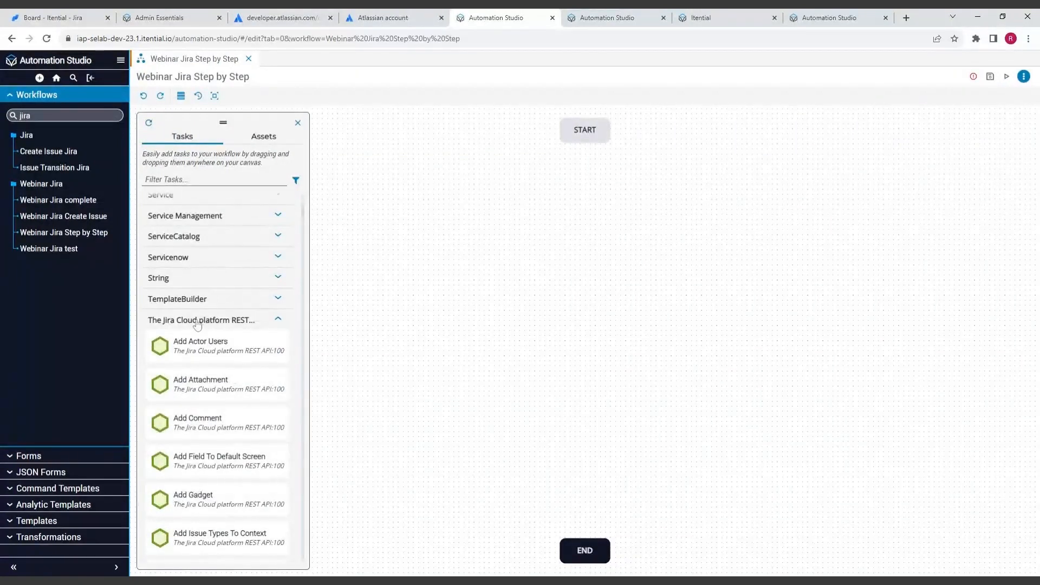
scroll(199, 331, down, 6)
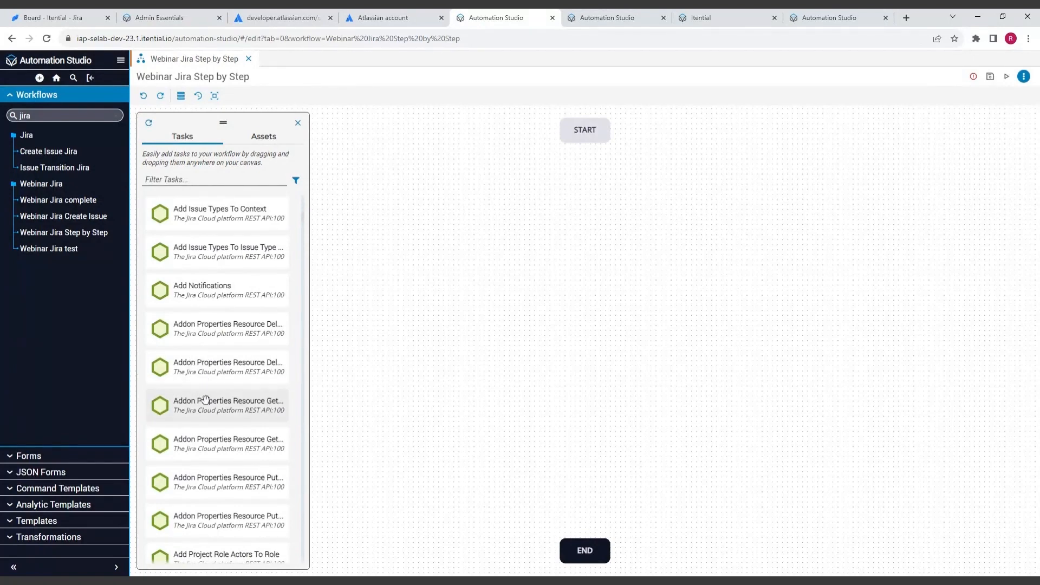
scroll(205, 404, down, 6)
scroll(211, 413, down, 1)
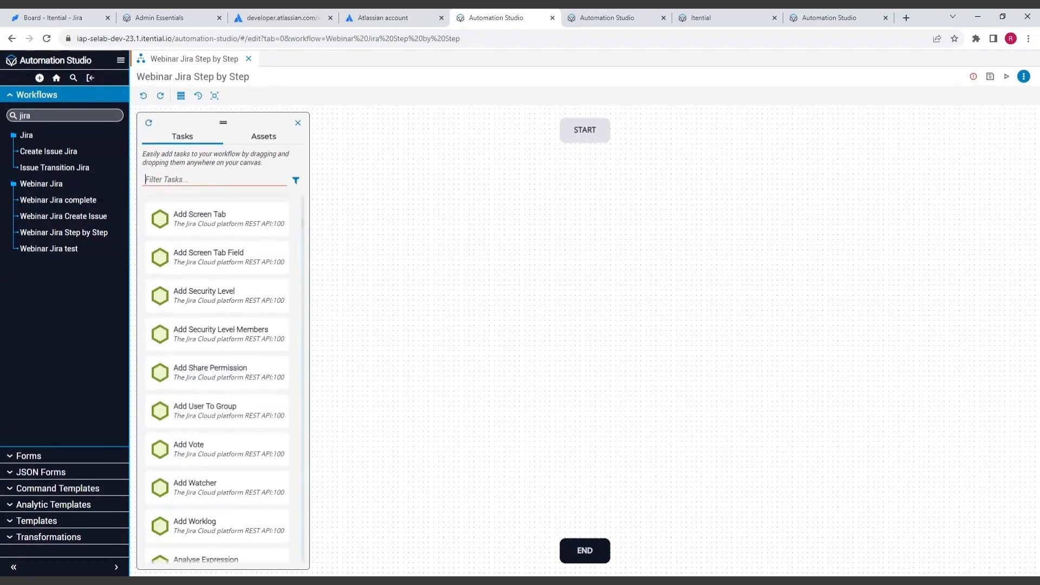
text(comment)
key(BackSpace)
key(BackSpace)
key(BackSpace)
key(BackSpace)
key(BackSpace)
key(BackSpace)
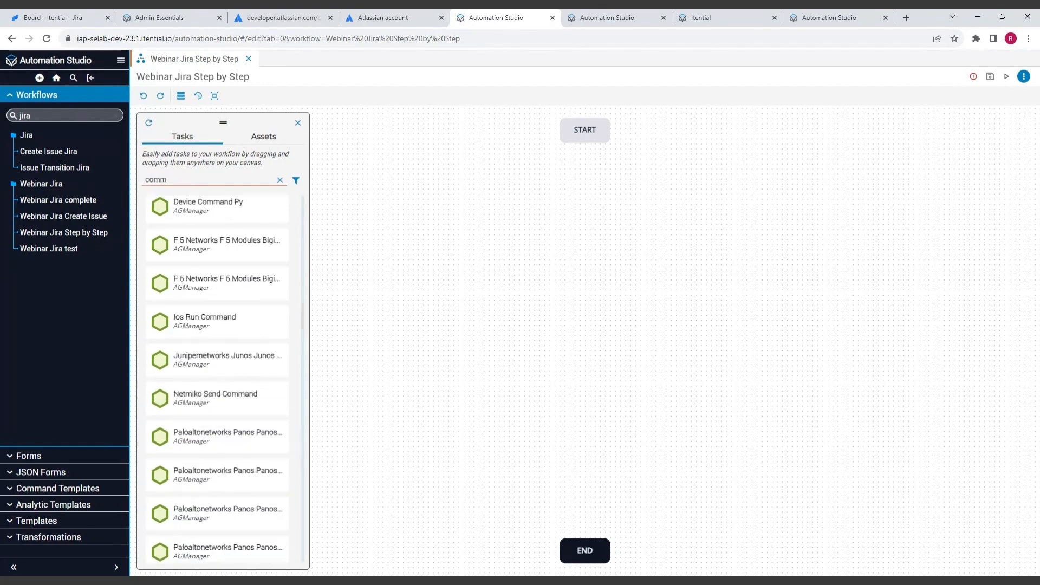
- Filter the task list by "create issue" to find the Jira Cloud task
text(iss)
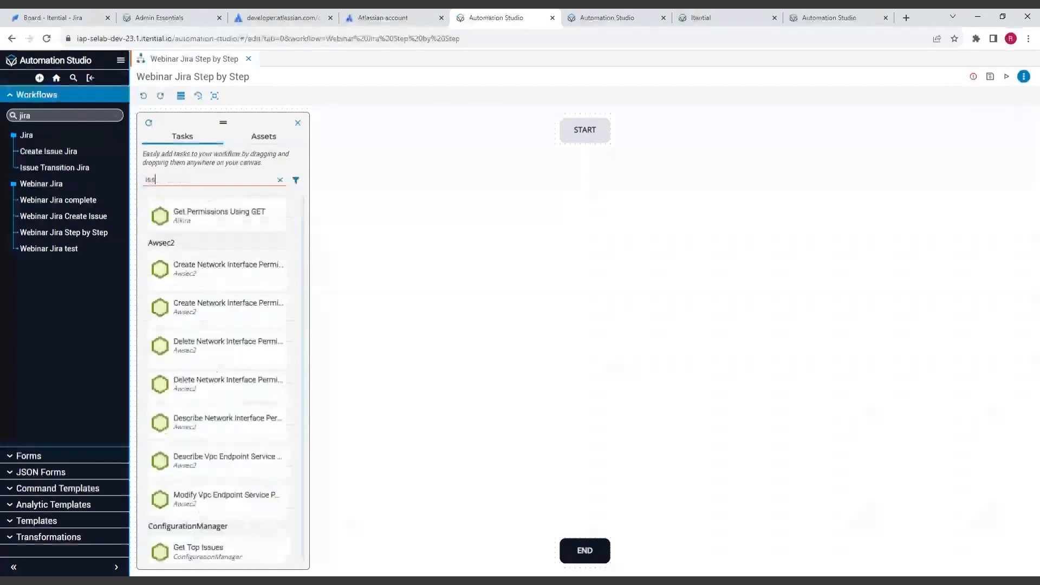
text(ue)
scroll(206, 244, down, 5)
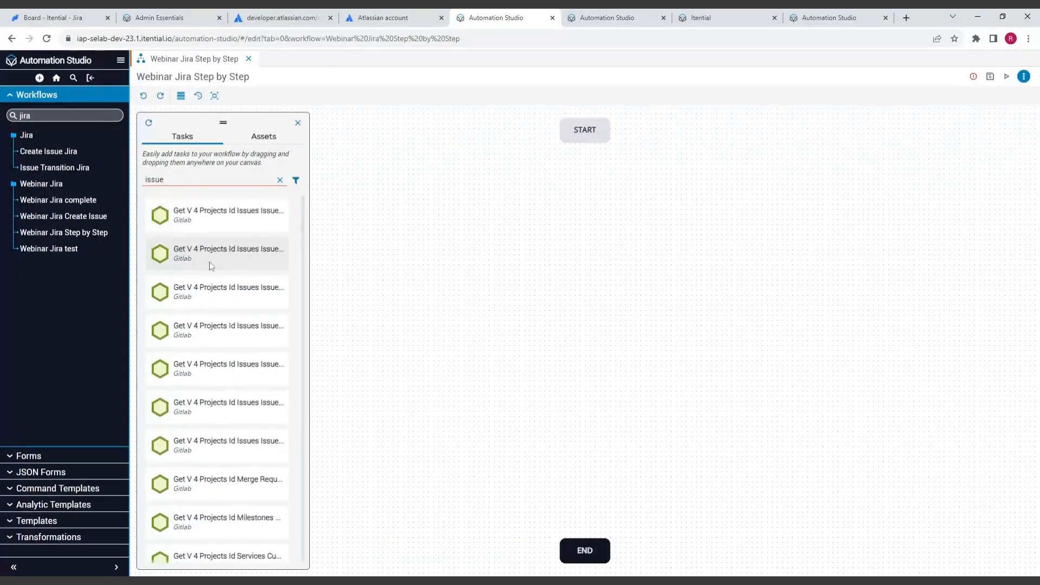
click(145, 180)
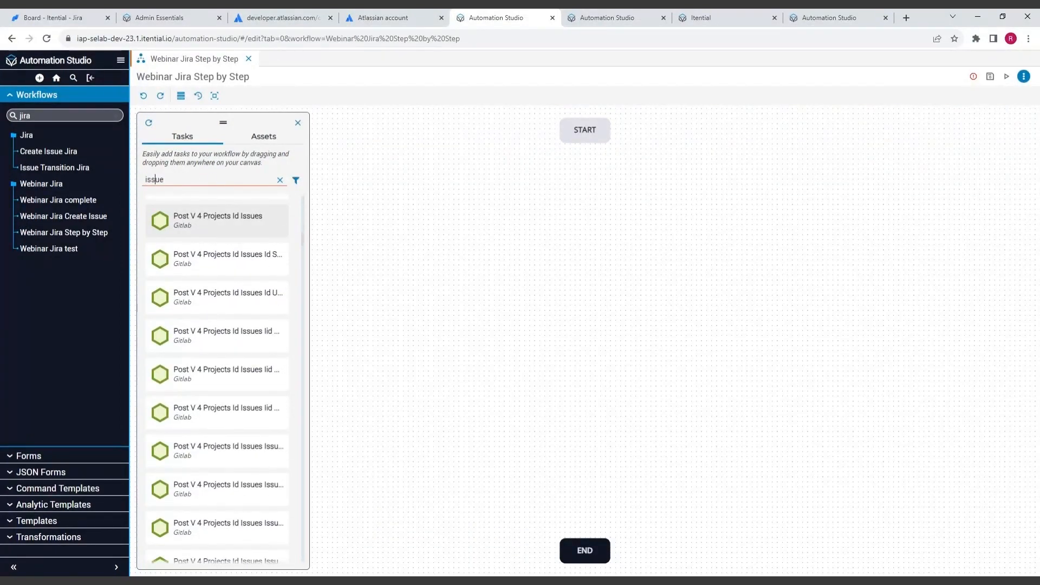
text(create)
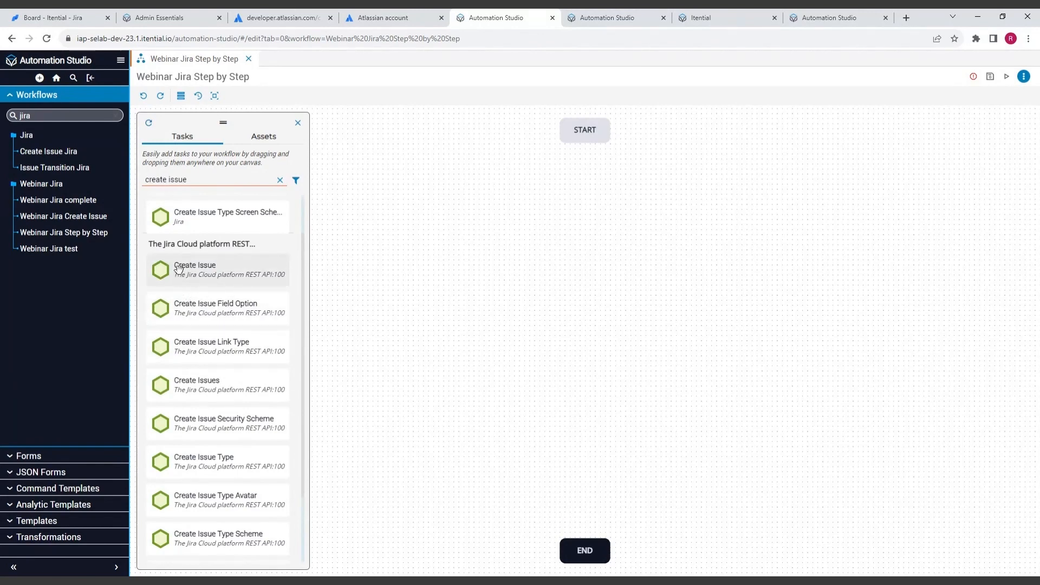
- Add the Jira Cloud platform REST API Create Issue task below START and move END up beneath it
mouse_move(179, 269)
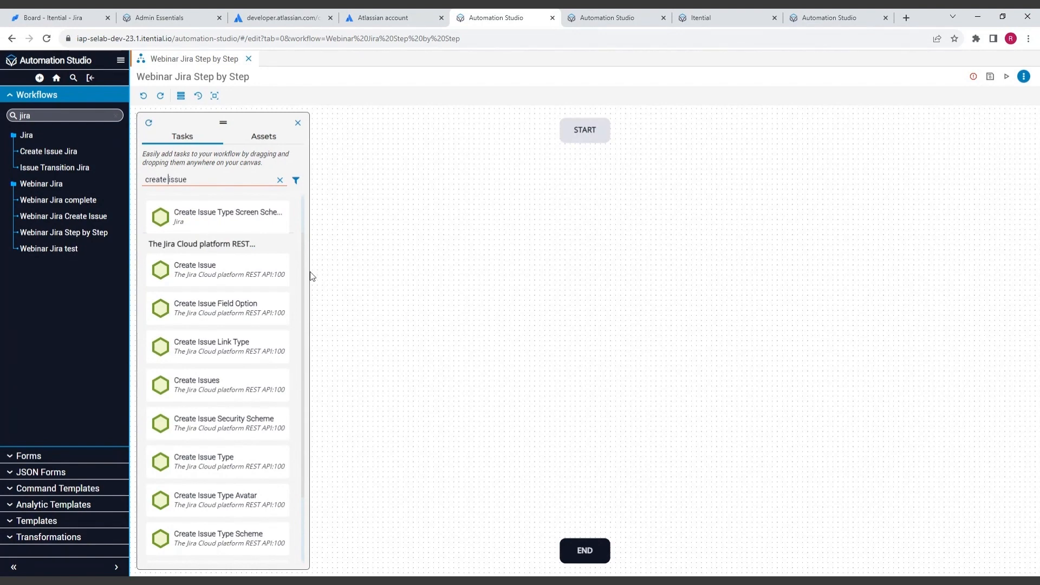
drag(214, 265, 595, 191)
drag(596, 550, 604, 352)
drag(661, 277, 578, 371)
scroll(529, 320, up, 5)
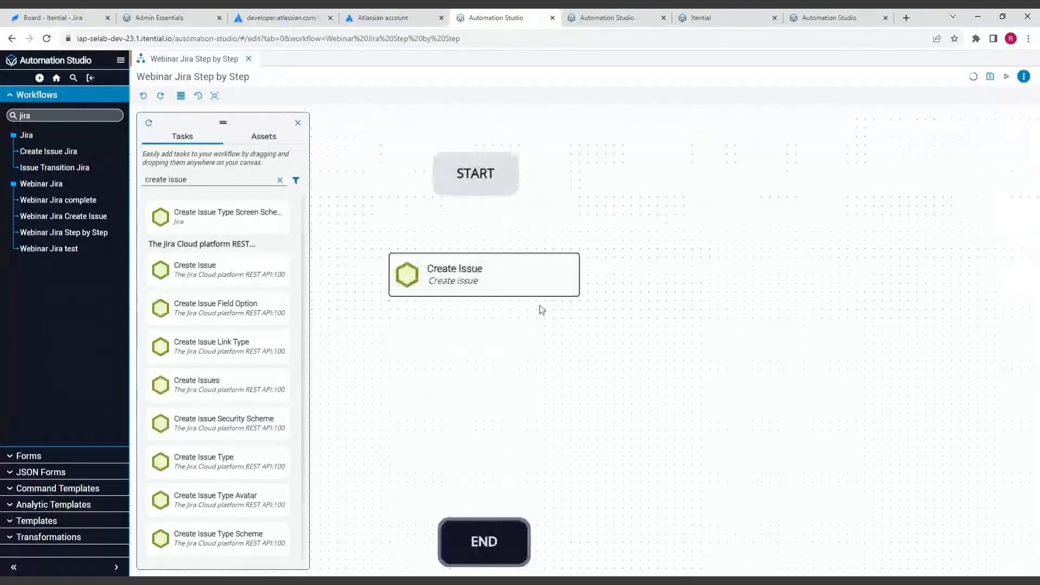
click(538, 283)
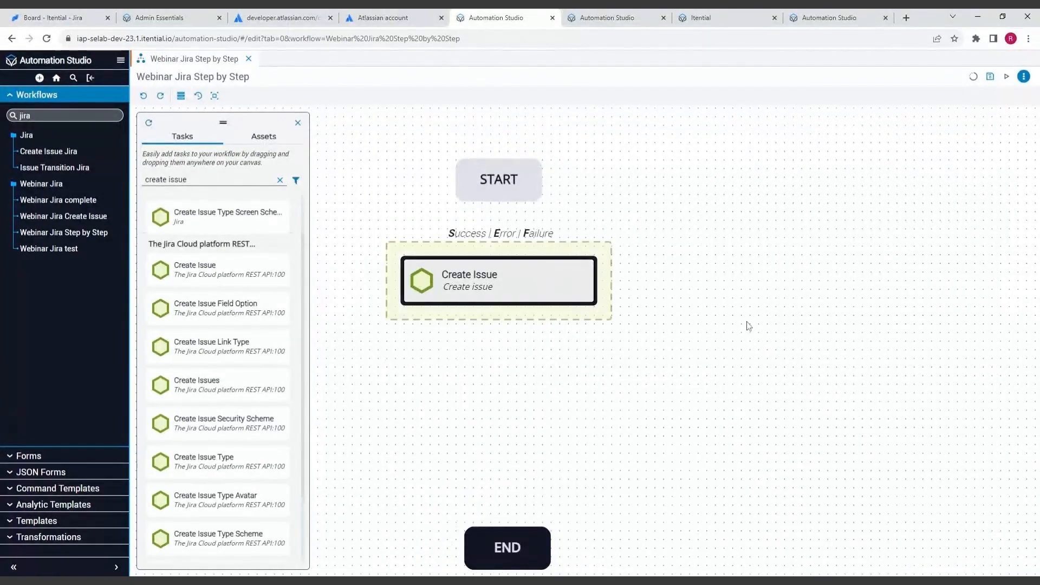
drag(679, 348, 681, 341)
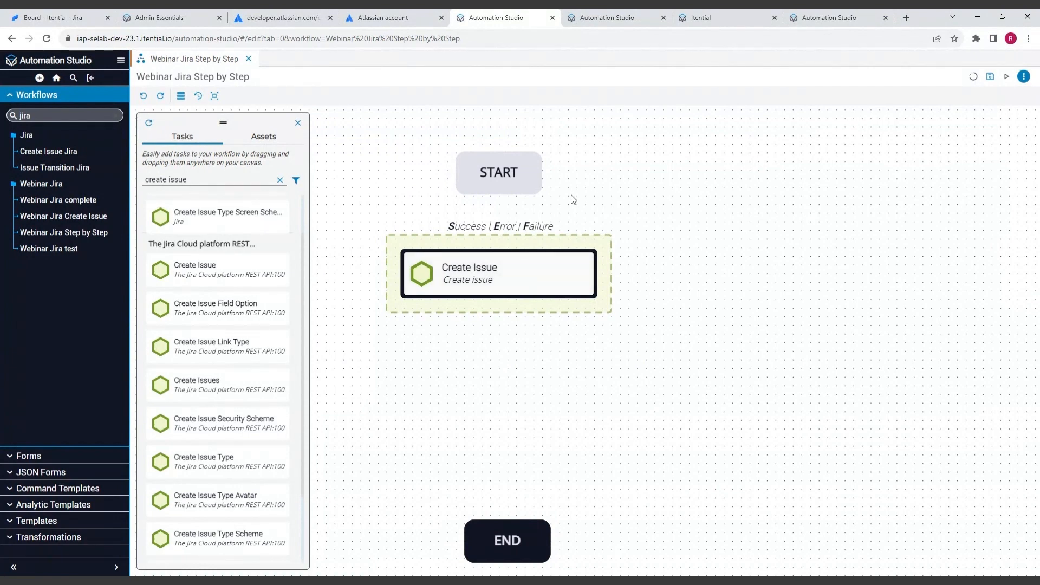
- Connect START to the Create Issue task and the Create Issue task to END with success transitions
click(515, 180)
drag(498, 195, 504, 540)
click(504, 292)
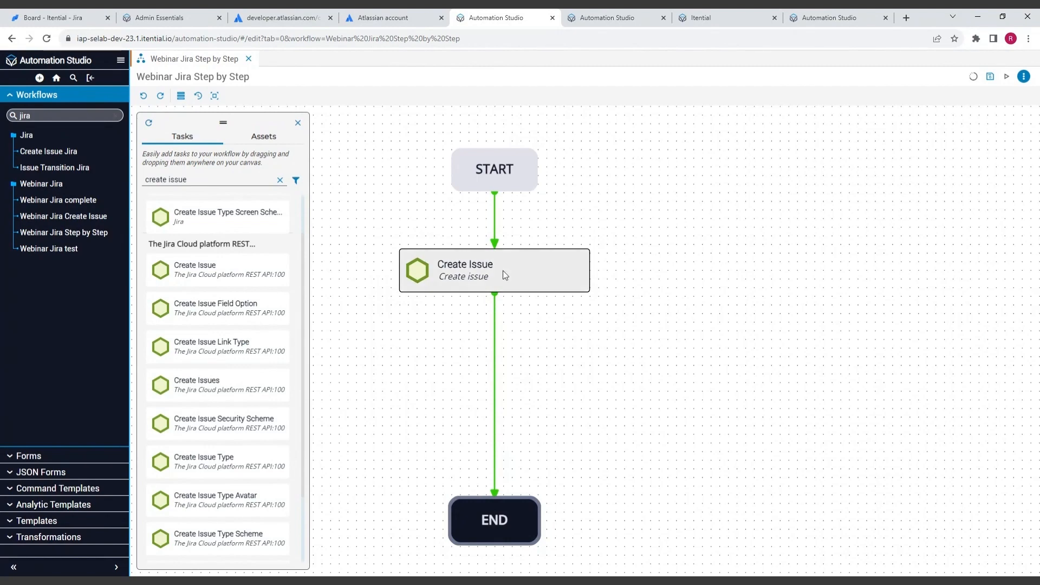
- Open the Create Issue task's inputs and paste the prepared JSON issue definition into requestBodyPayload as a static value
click(525, 268)
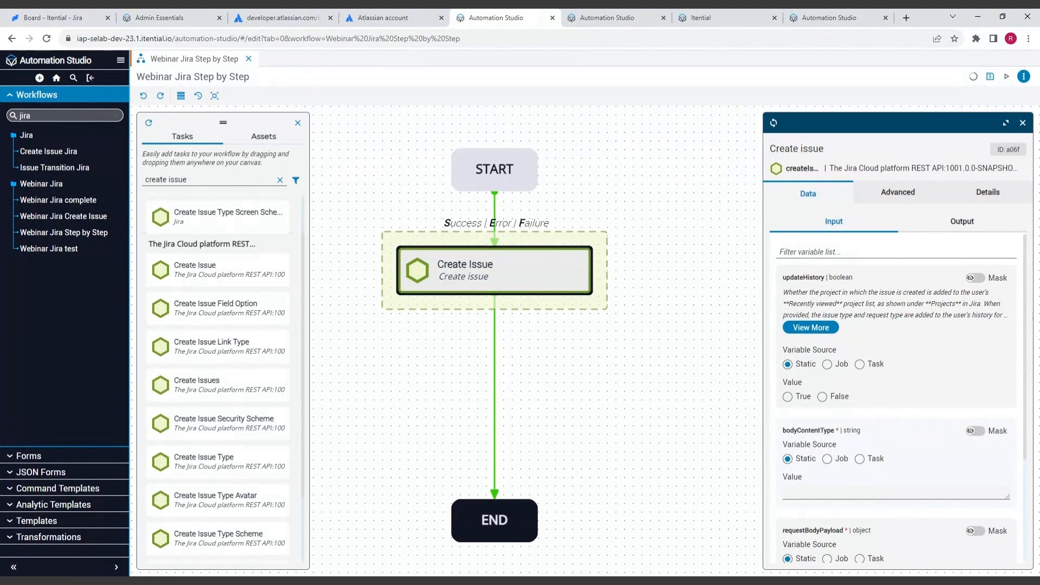
scroll(908, 323, down, 2)
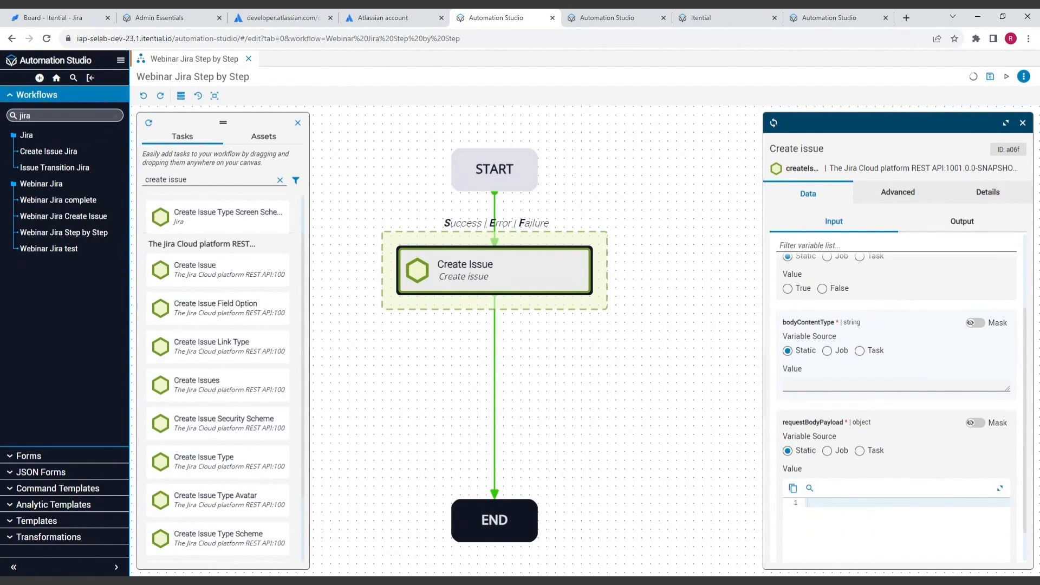
key(alt+Tab)
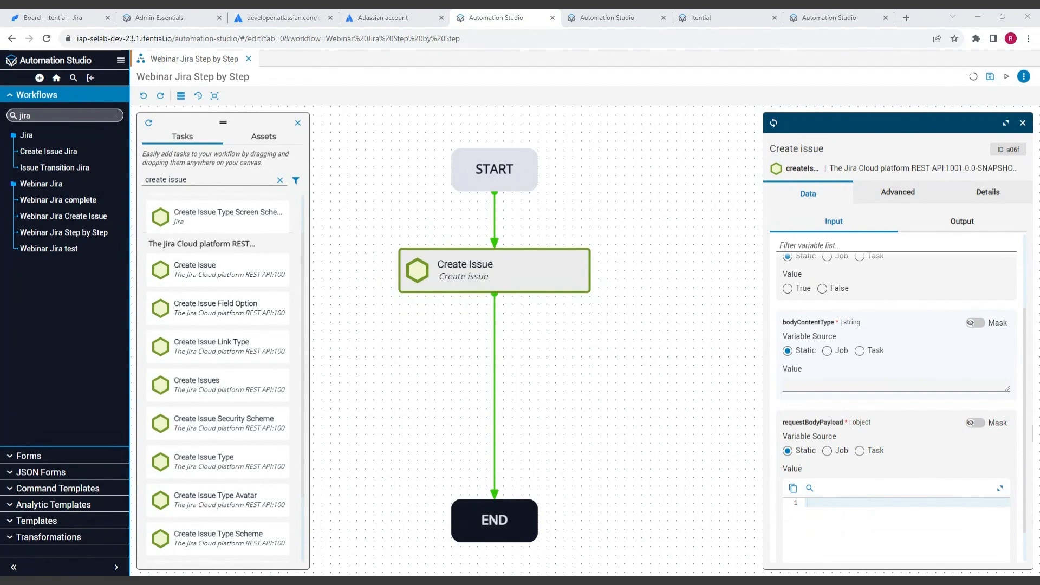
key(alt+Tab)
key(ctrl+v)
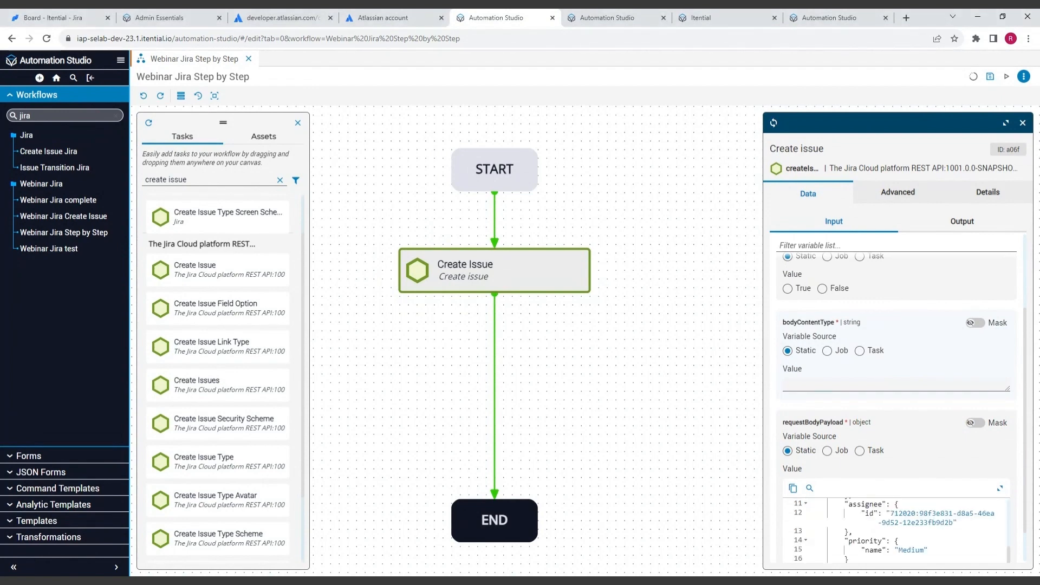
- Review the Create Issue task's input variables and open the requestBodyPayload JSON in the enlarged editor
scroll(894, 531, up, 1)
scroll(894, 488, up, 3)
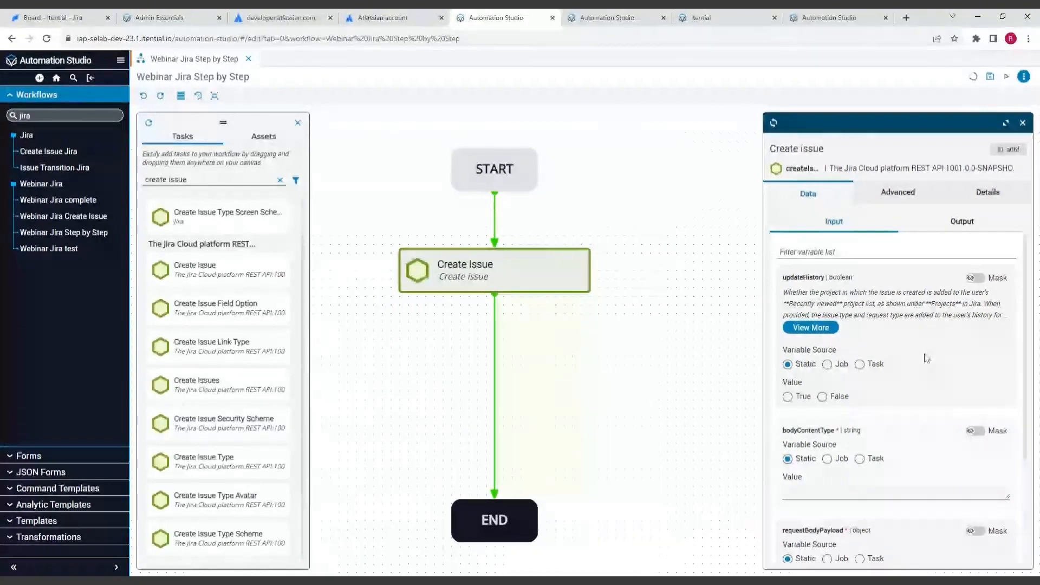
scroll(886, 402, down, 1)
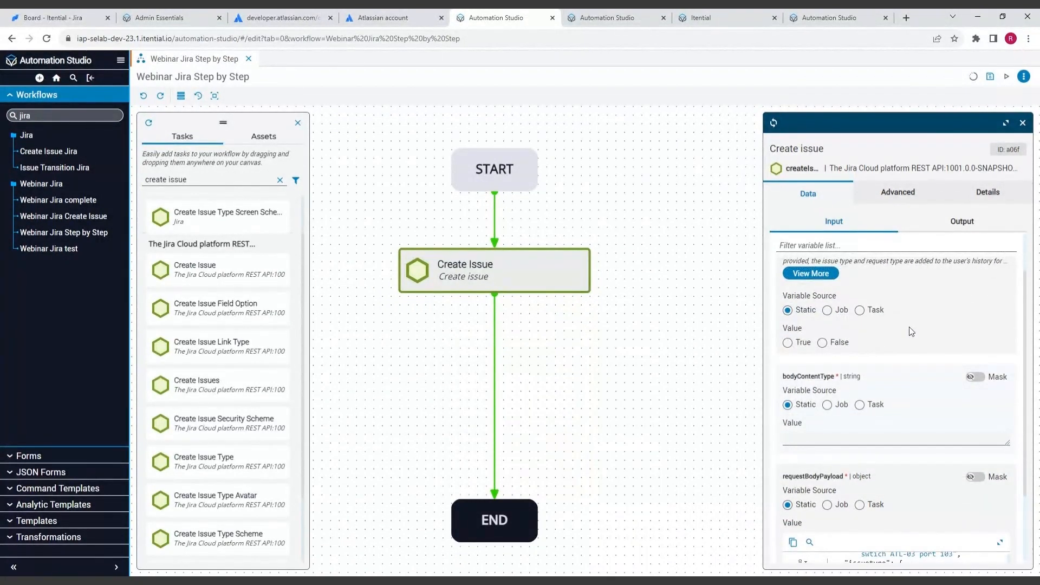
scroll(947, 382, down, 1)
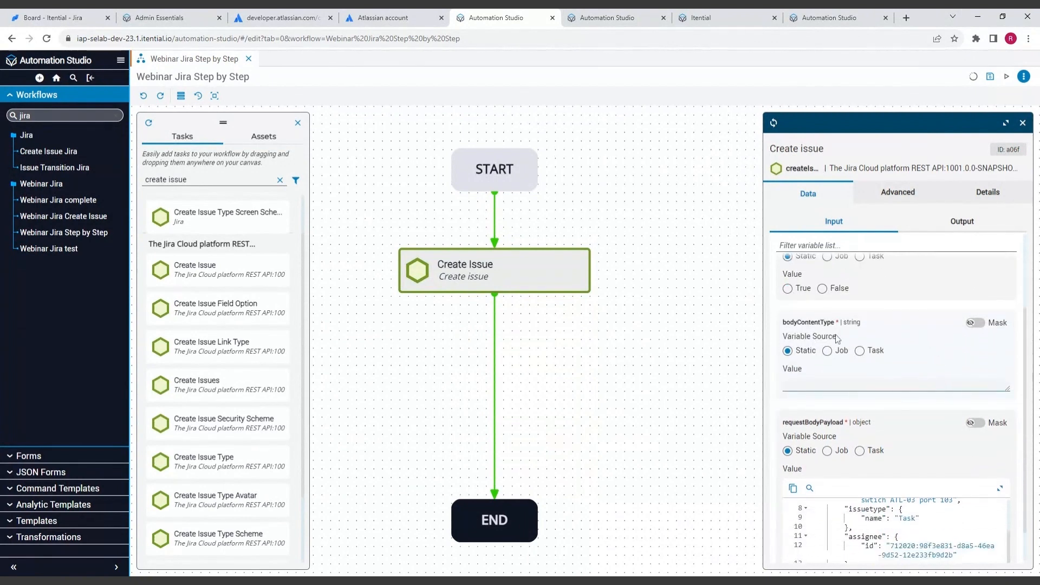
scroll(915, 332, down, 1)
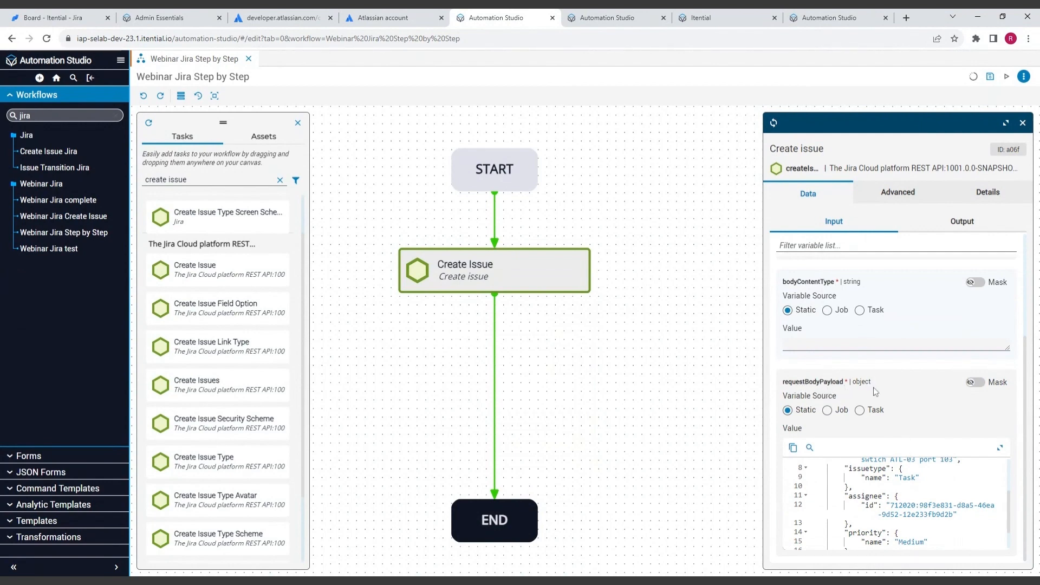
click(1000, 448)
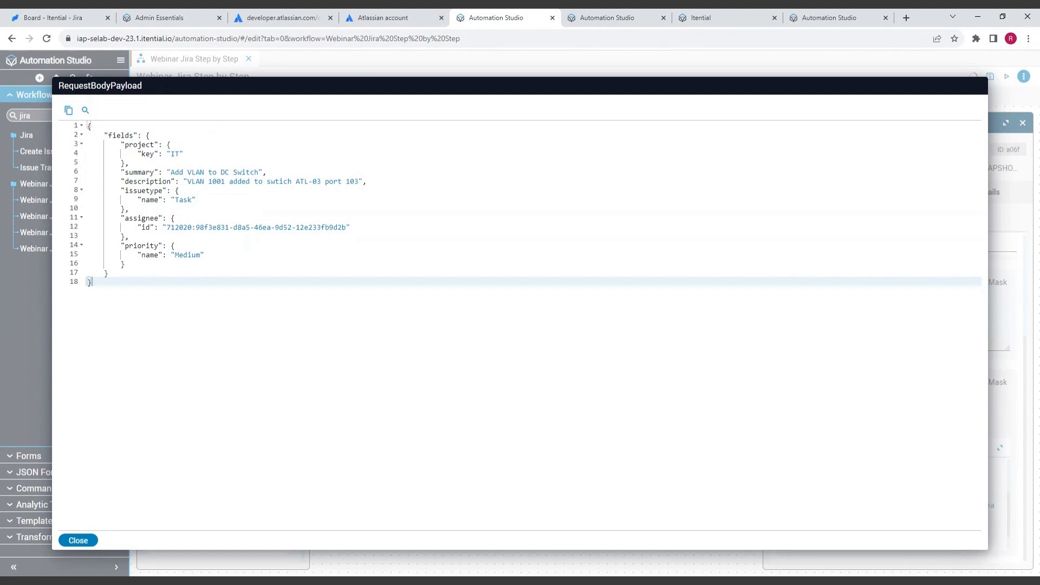
- Switch to the Jira board and open the Itential project's settings to check its project key
click(60, 21)
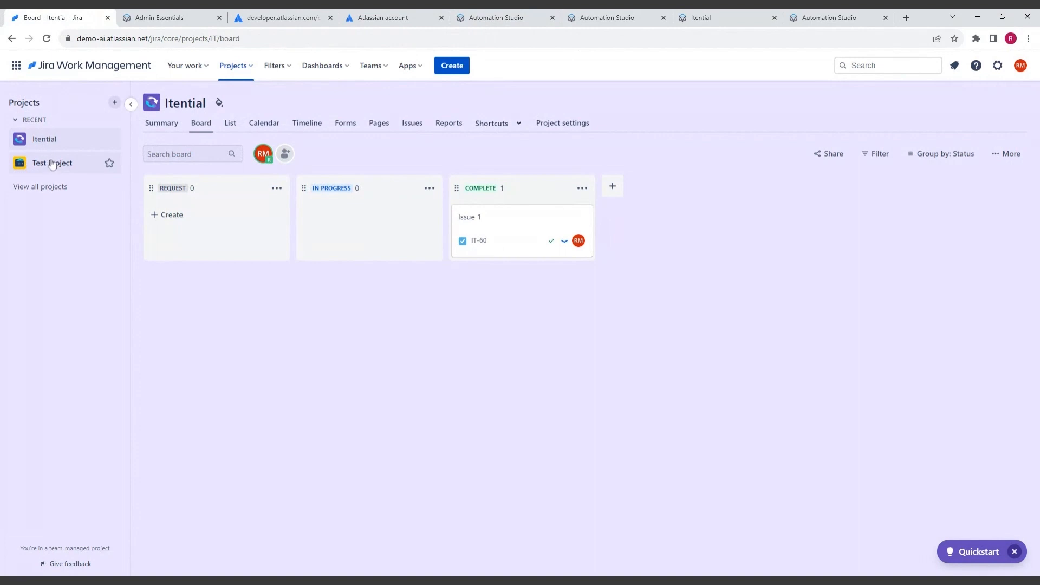
click(54, 139)
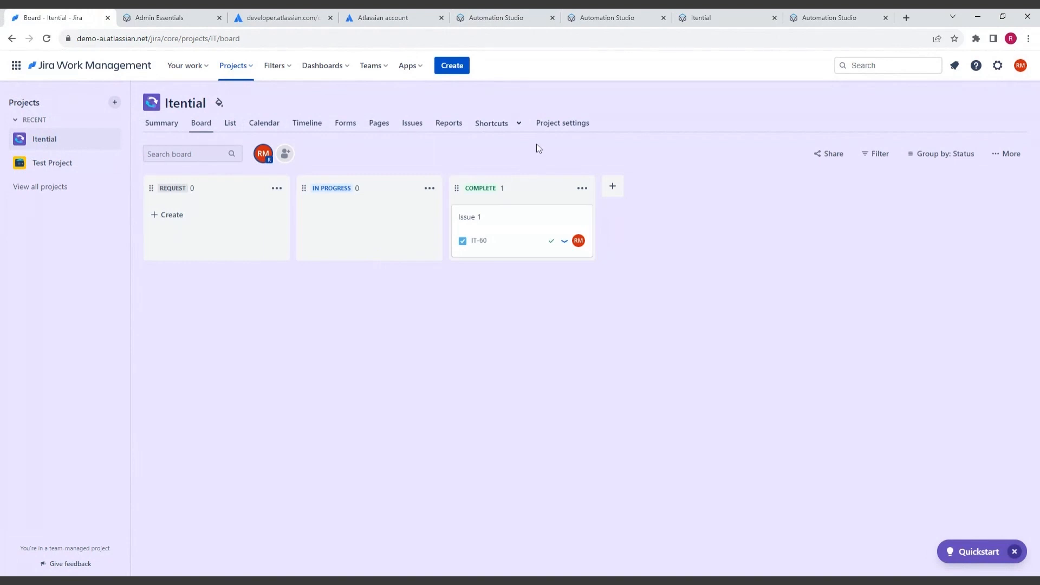
click(562, 126)
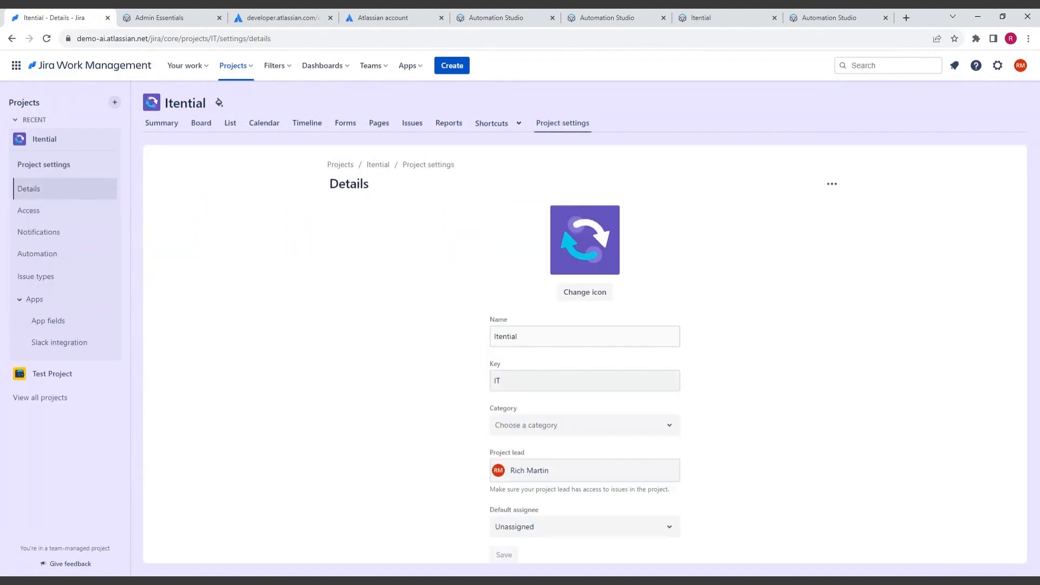
- Select the Itential project's key in Jira and switch to Automation Studio to compare it with the payload's project key
double_click(495, 381)
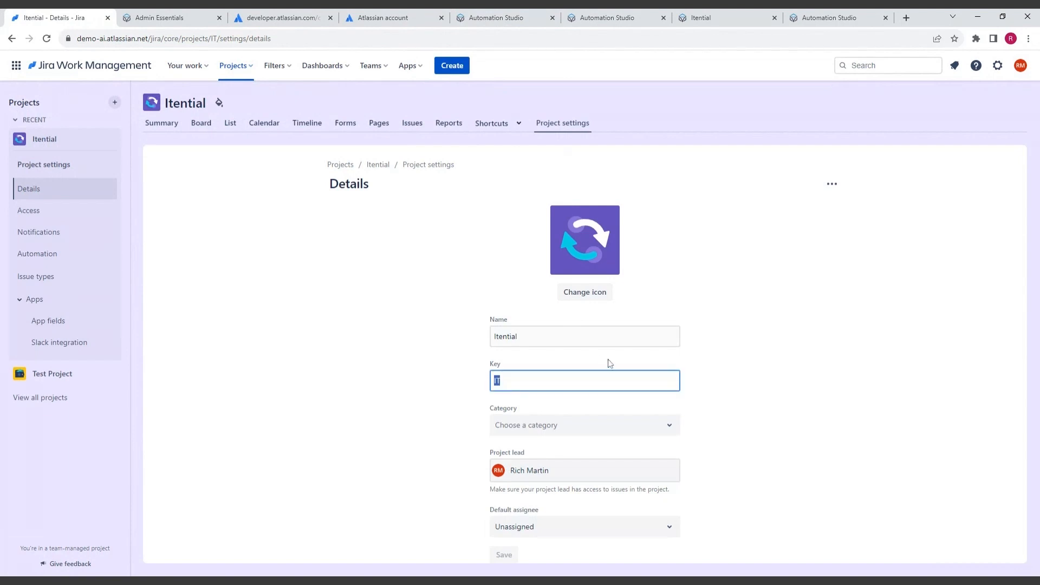
click(486, 20)
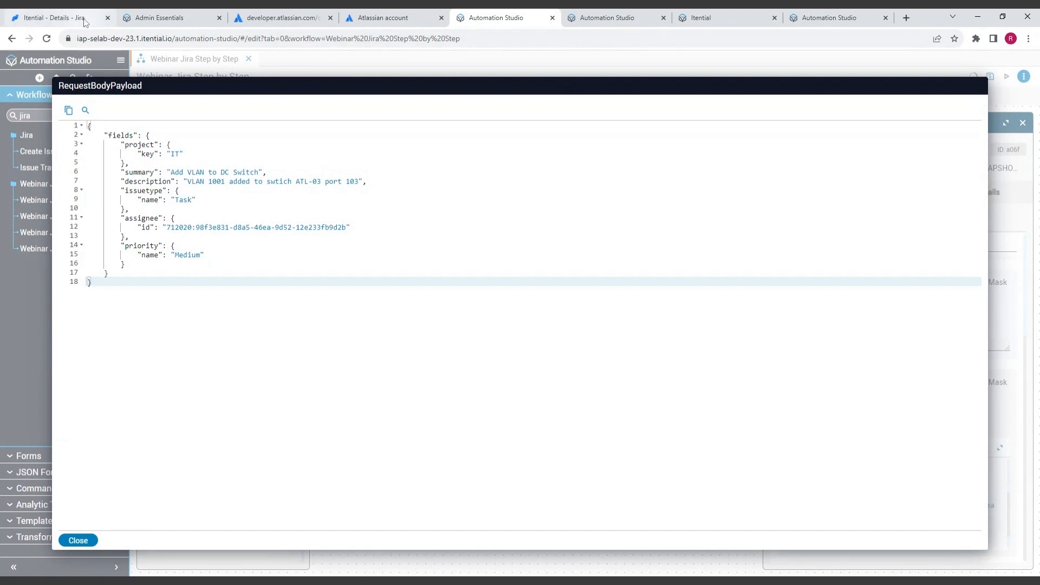
- Open the assignee's profile from Issue 1 in Jira and compare the account ID in its URL with the payload's assignee id
click(84, 21)
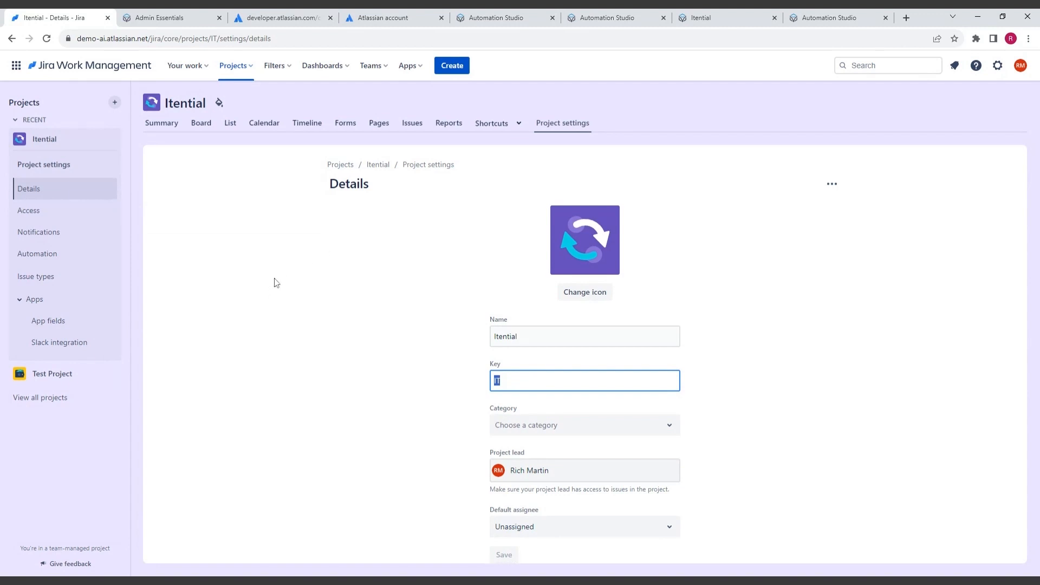
click(45, 140)
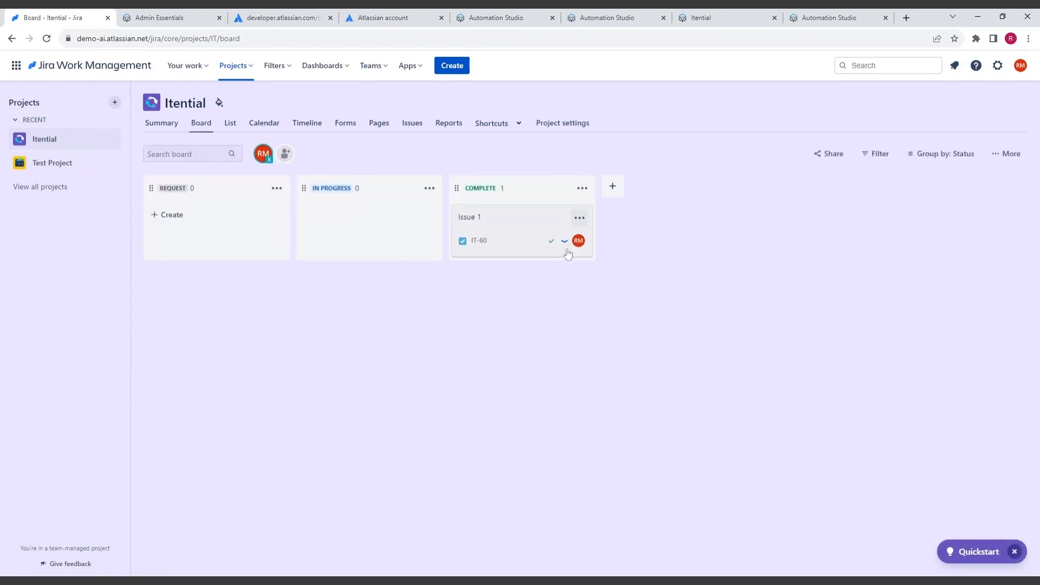
click(492, 224)
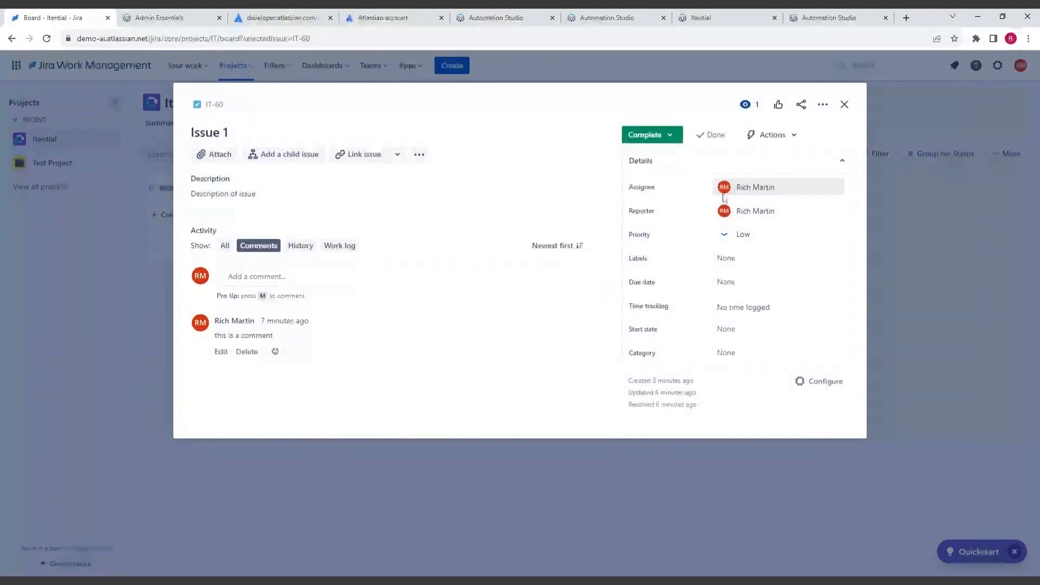
mouse_move(724, 189)
click(602, 269)
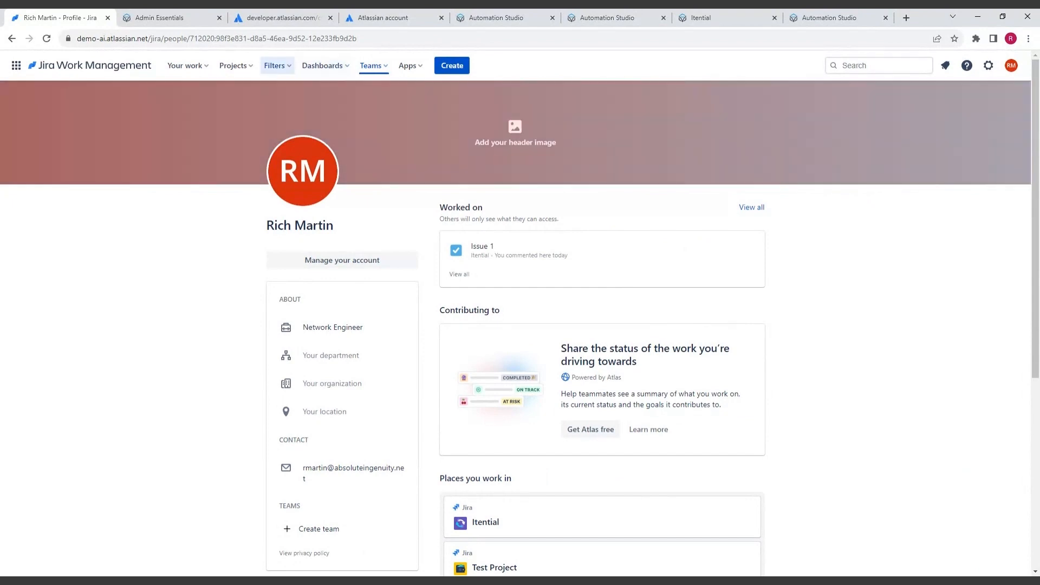
drag(215, 38, 381, 38)
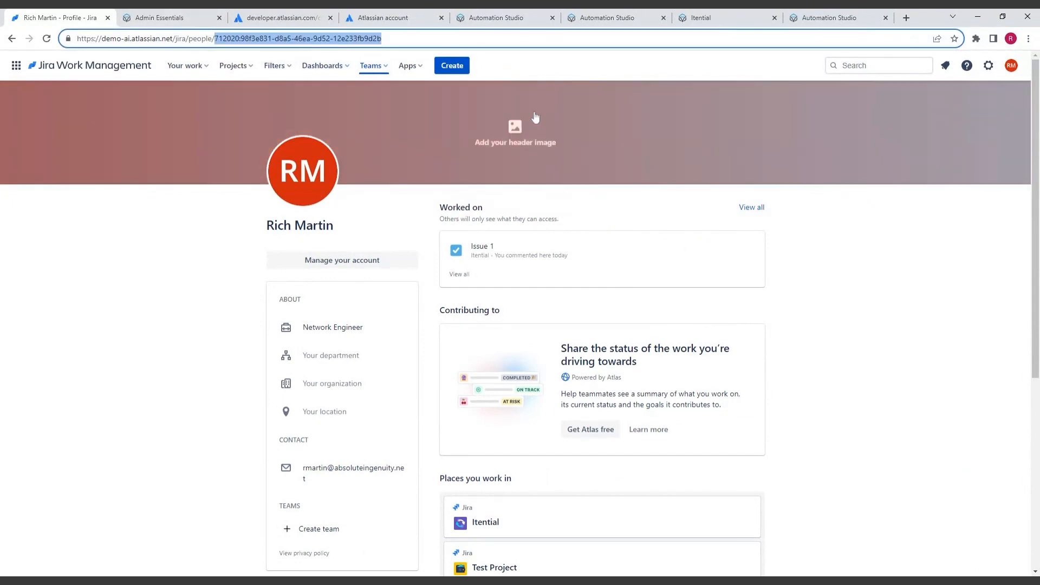
scroll(675, 286, down, 1)
scroll(676, 290, down, 5)
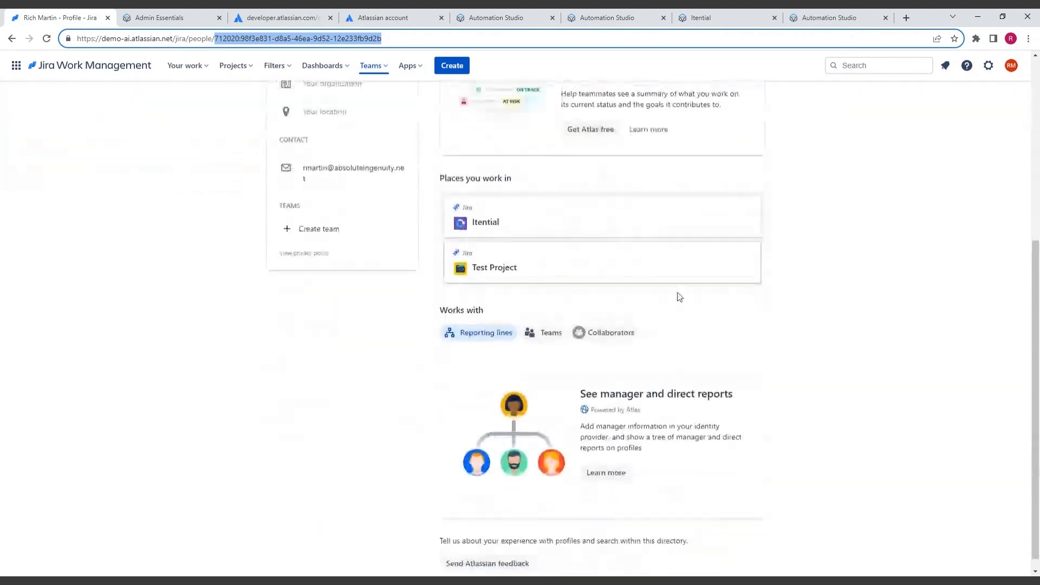
scroll(669, 286, up, 6)
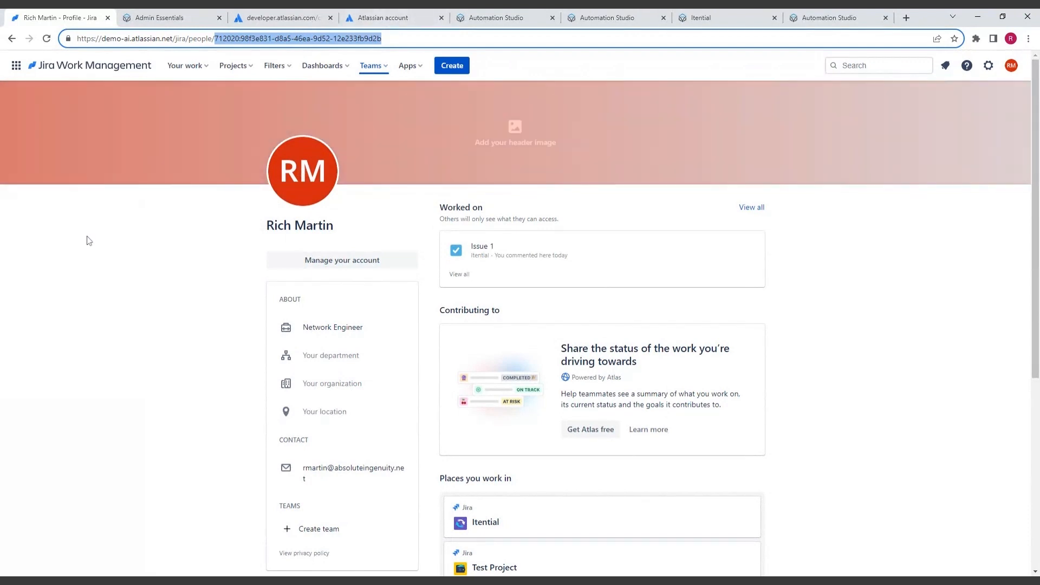
click(12, 39)
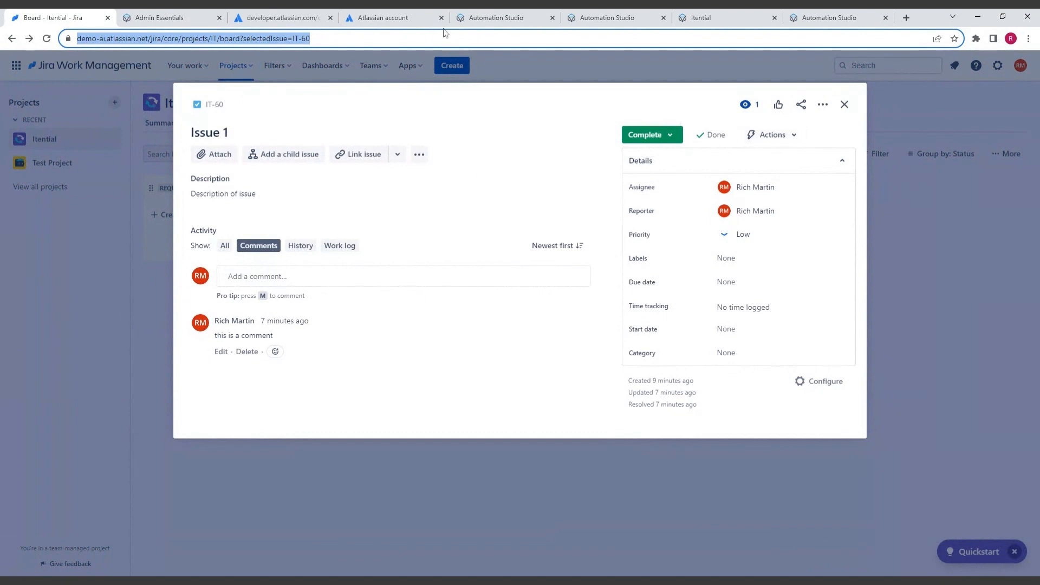
click(528, 21)
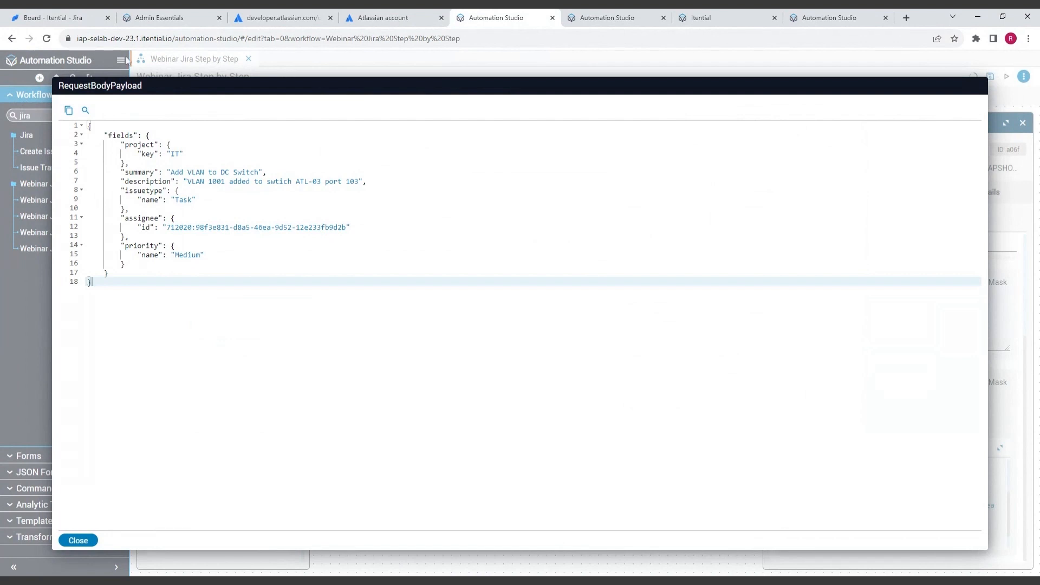
- Switch to Jira, check the priority options available for Issue 1, and close the issue without changing its priority
click(53, 17)
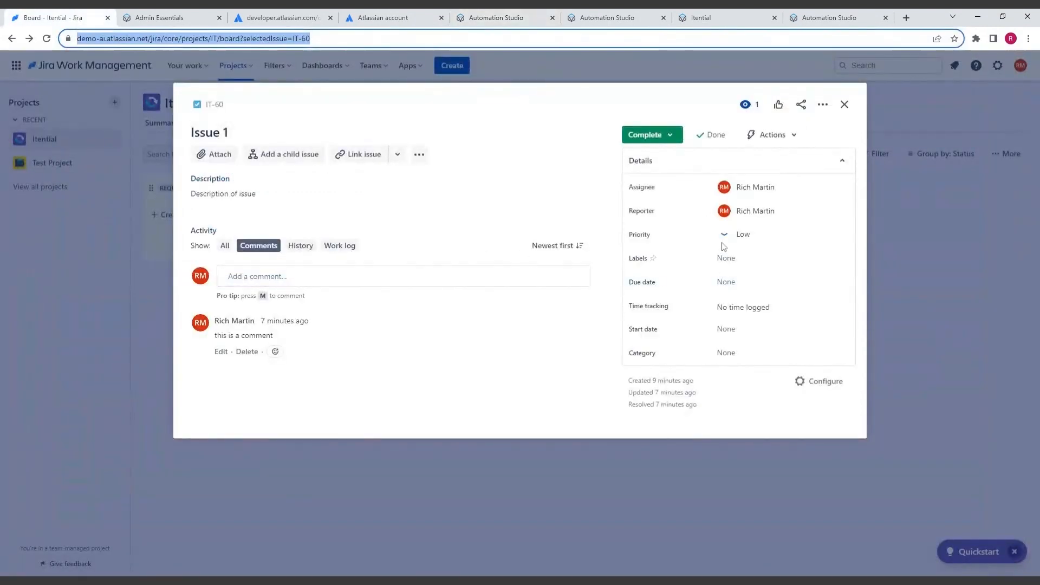
click(745, 235)
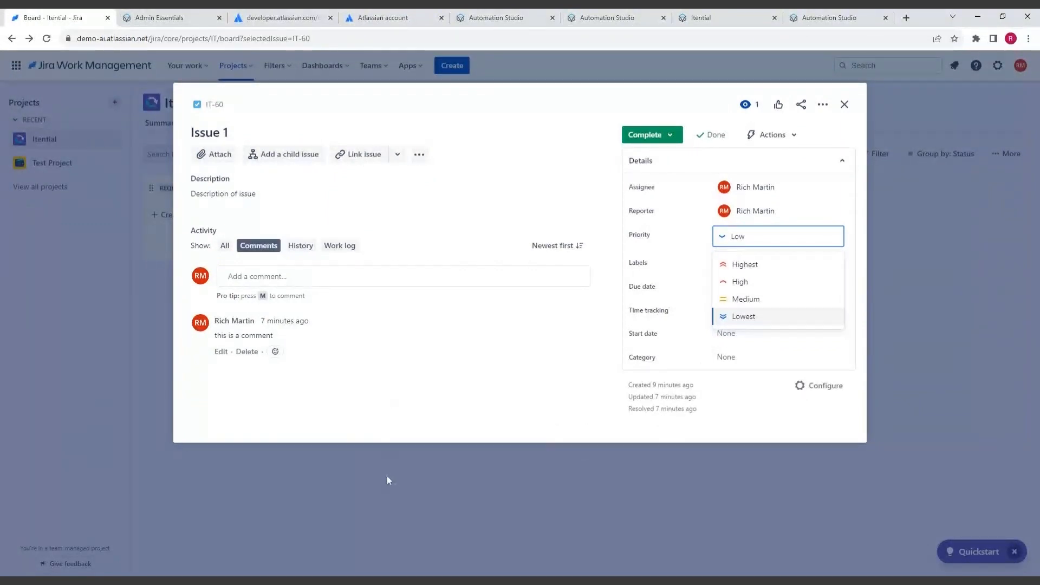
click(844, 104)
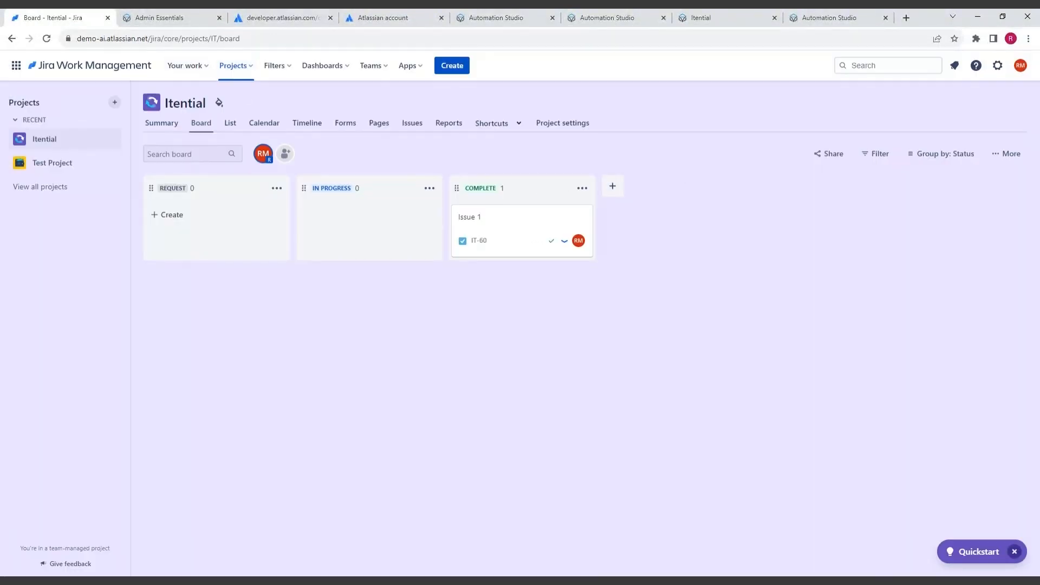
- Switch to Automation Studio, close the enlarged payload and the Create Issue task details, and save the workflow
click(495, 17)
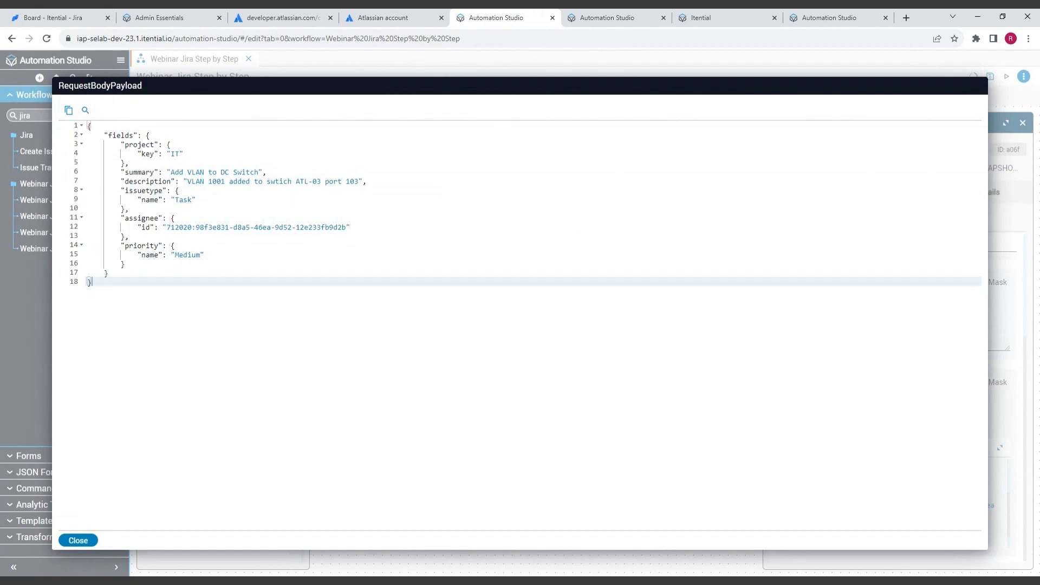
click(96, 542)
scroll(894, 504, up, 2)
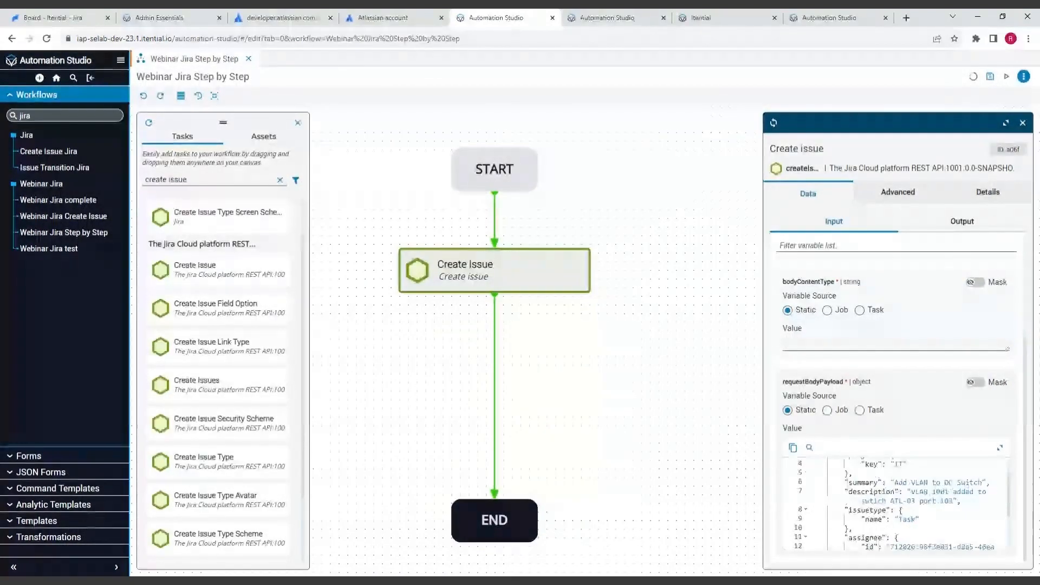
click(1024, 124)
click(991, 76)
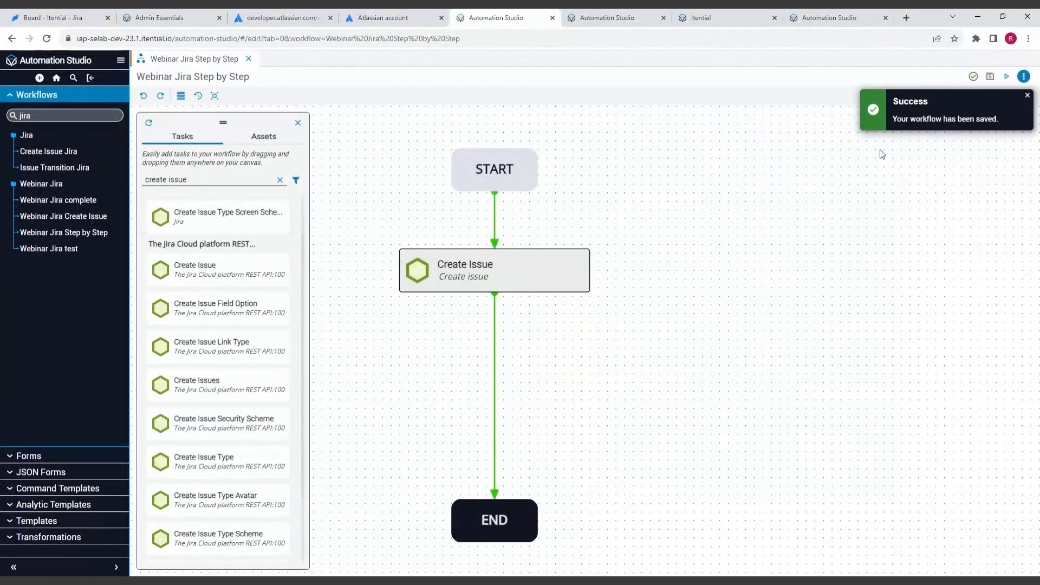
- Run the Webinar Jira Step by Step workflow without access groups or a job description
click(1007, 78)
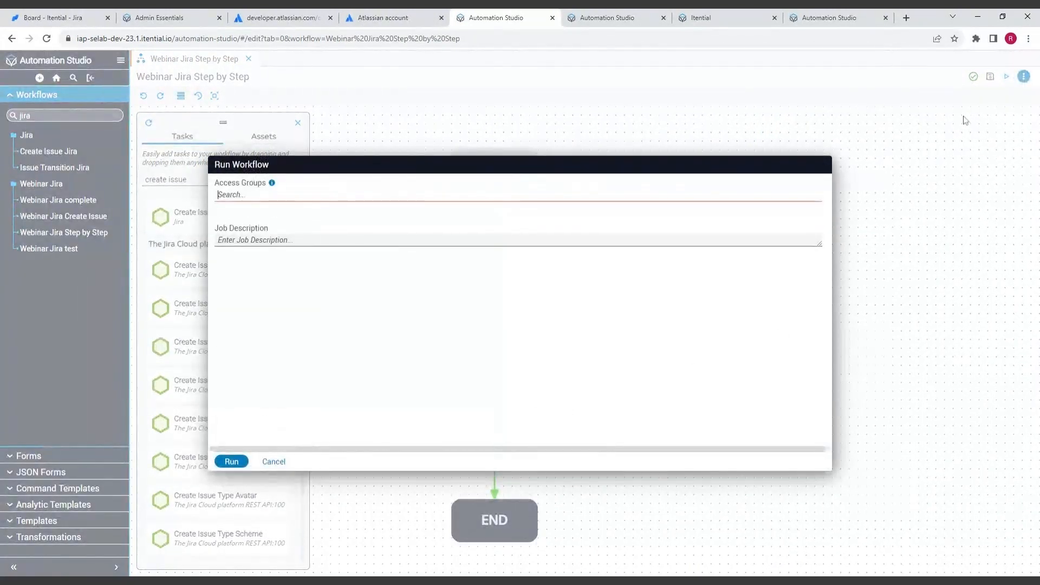
click(231, 462)
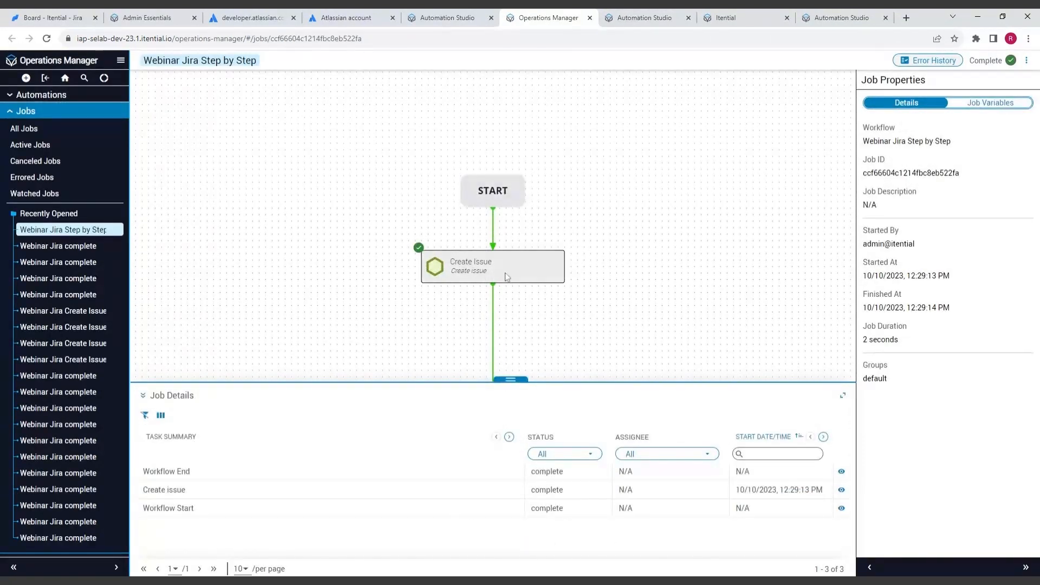
- Open the Create Issue task in the job, widen its details, and review the incoming requestBodyPayload
drag(625, 295, 645, 237)
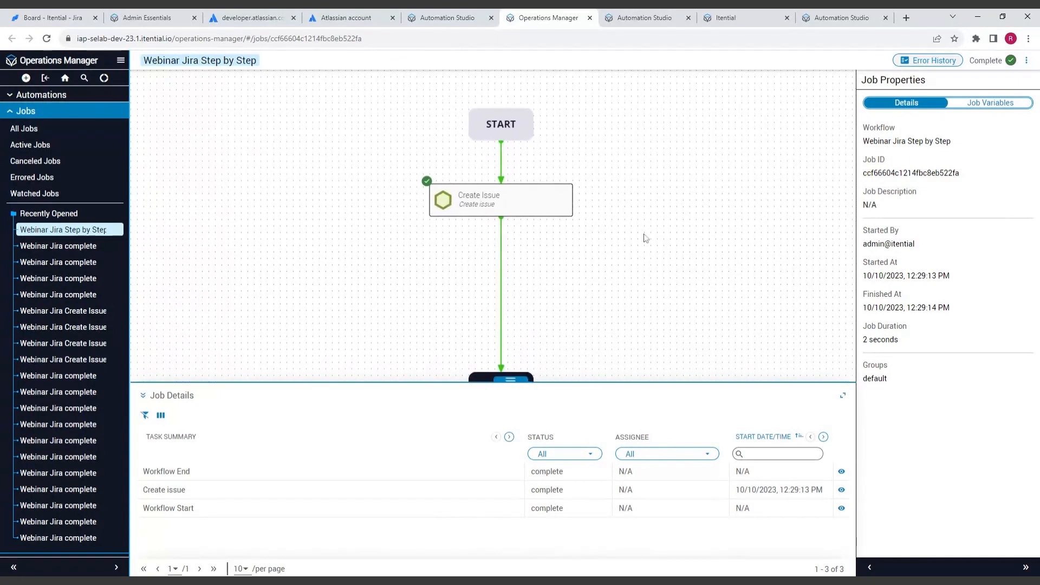
click(429, 182)
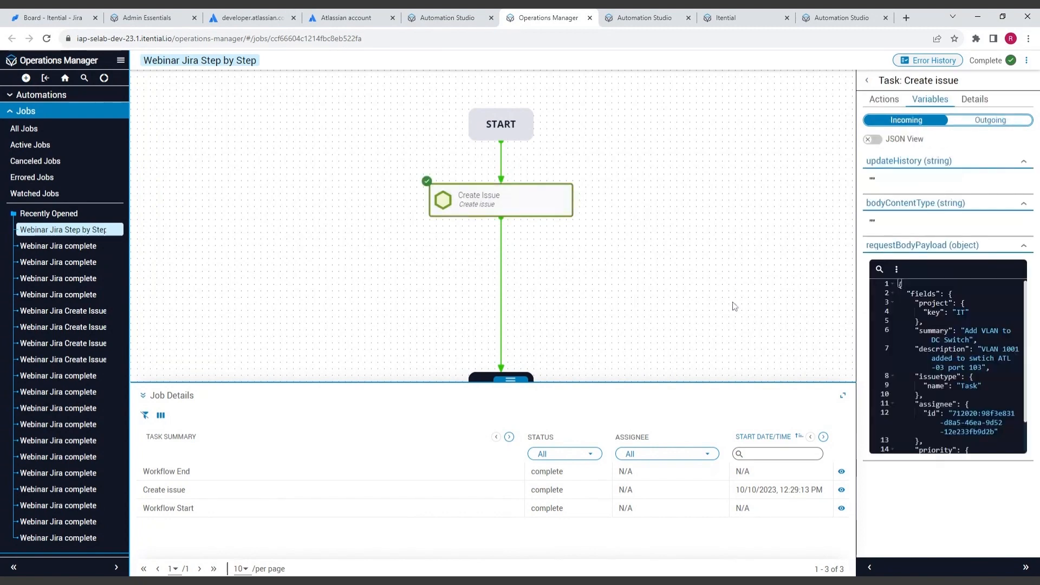
click(870, 567)
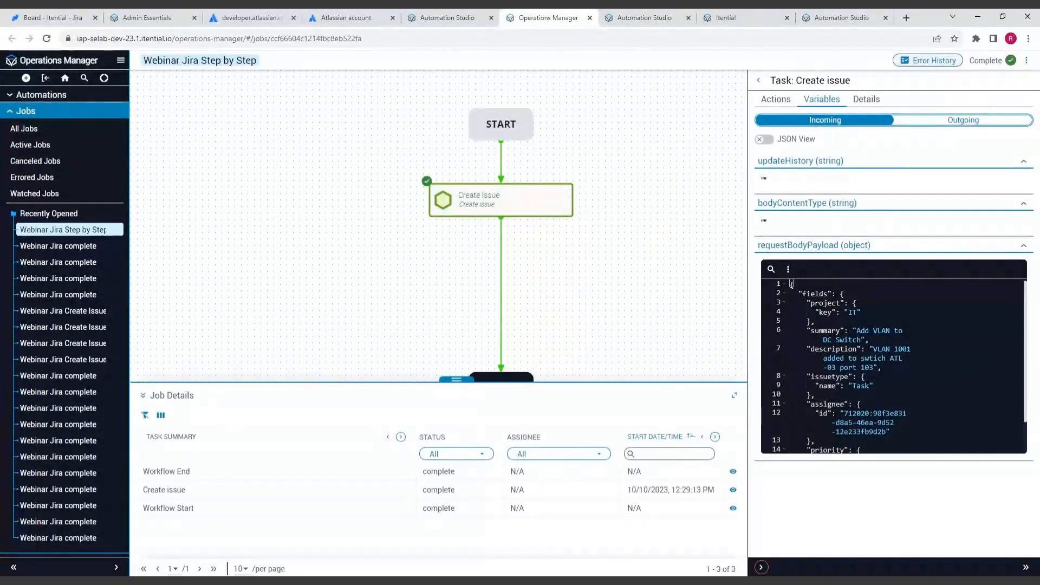
scroll(791, 283, down, 2)
scroll(791, 283, up, 2)
scroll(791, 449, down, 3)
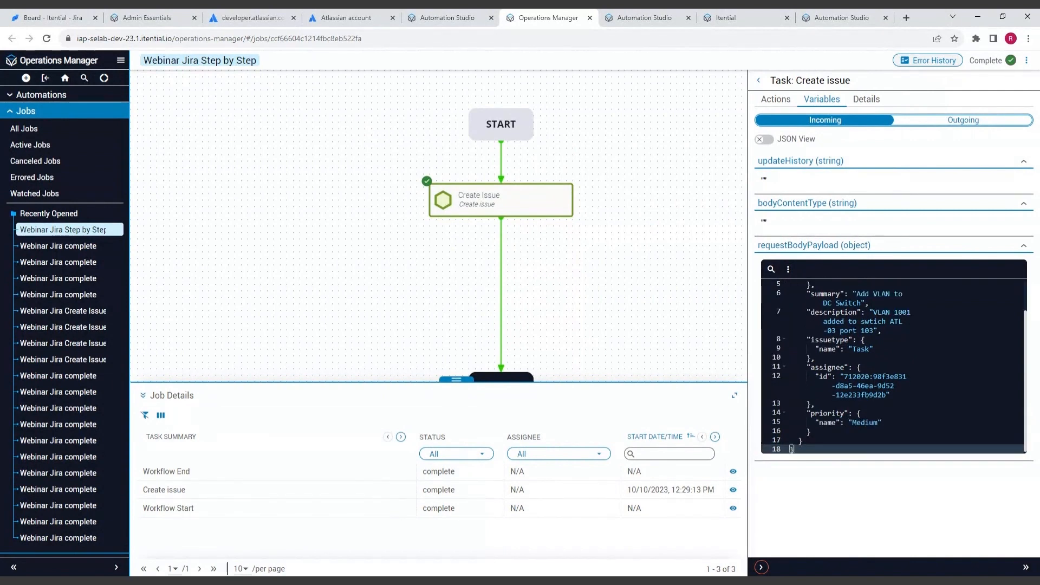
scroll(894, 366, up, 2)
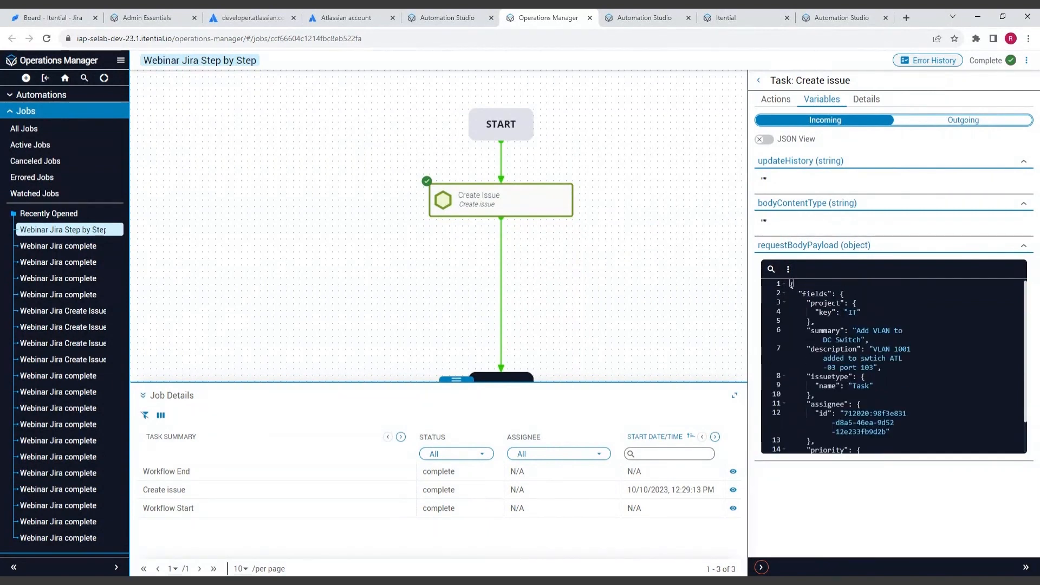
- Examine the Create Issue task's outgoing response for the request status and the new issue's id and key
click(922, 122)
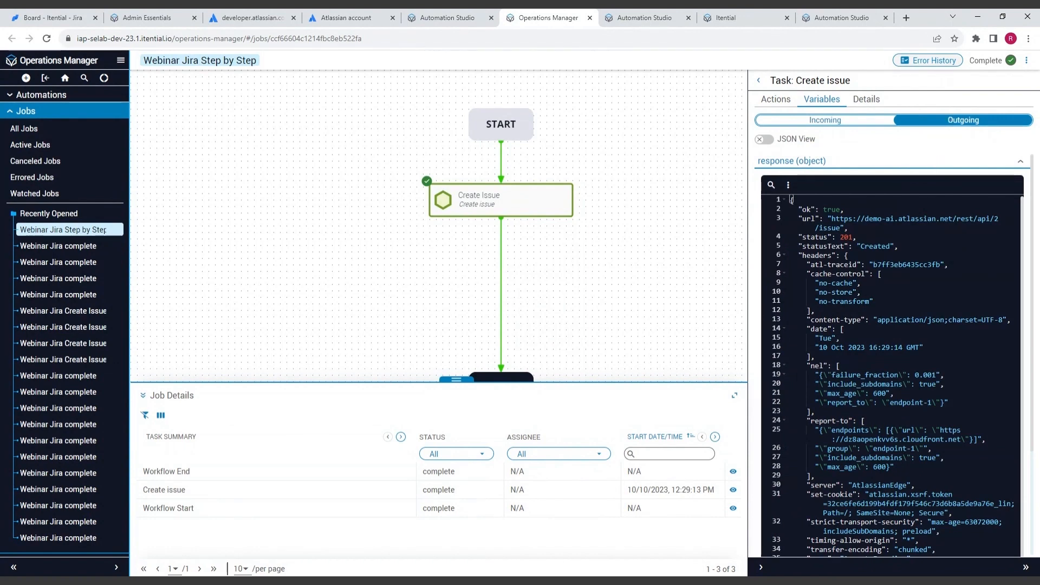
scroll(893, 374, down, 3)
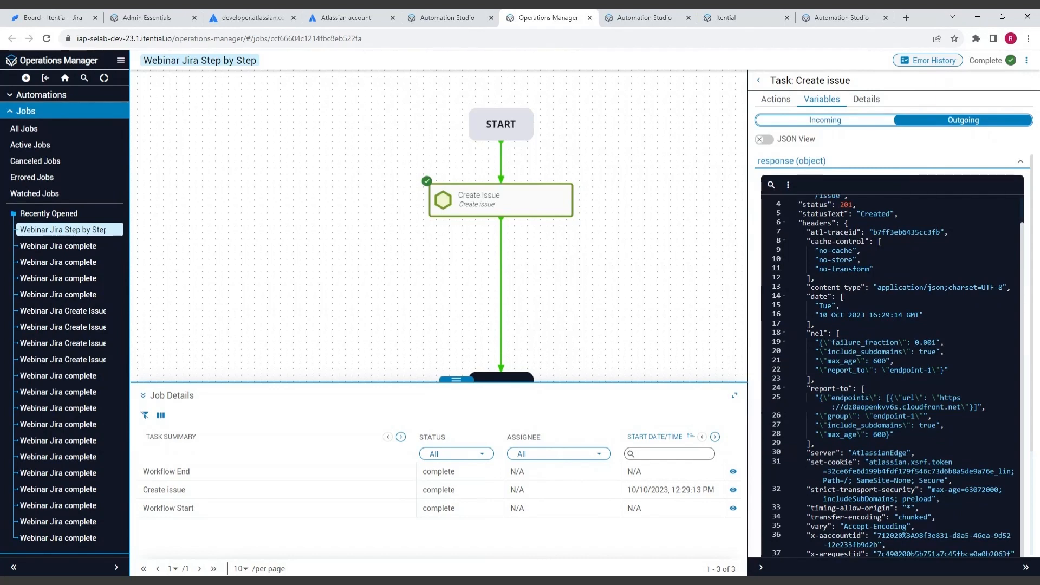
scroll(894, 374, down, 3)
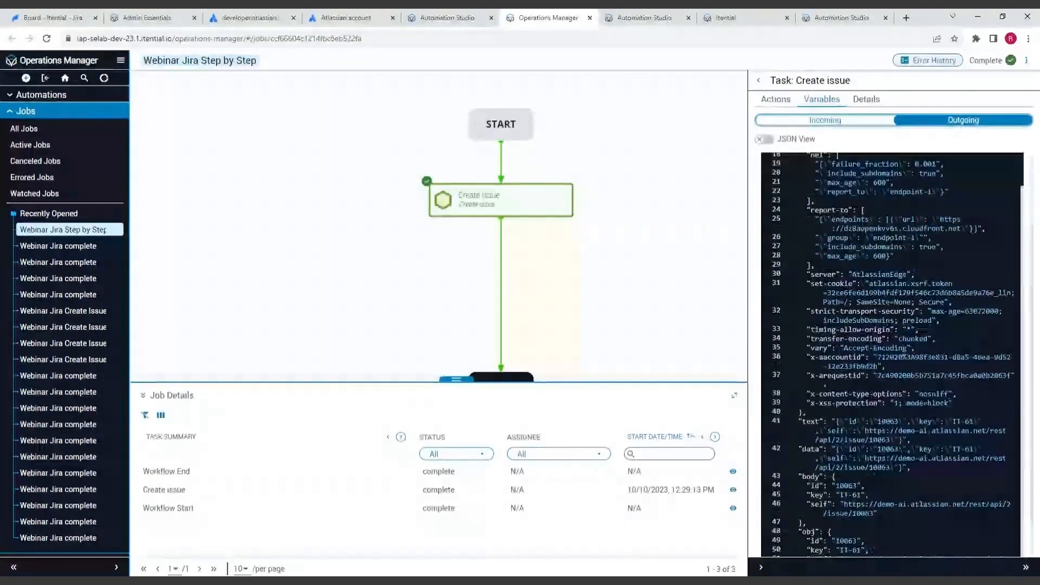
scroll(894, 352, up, 2)
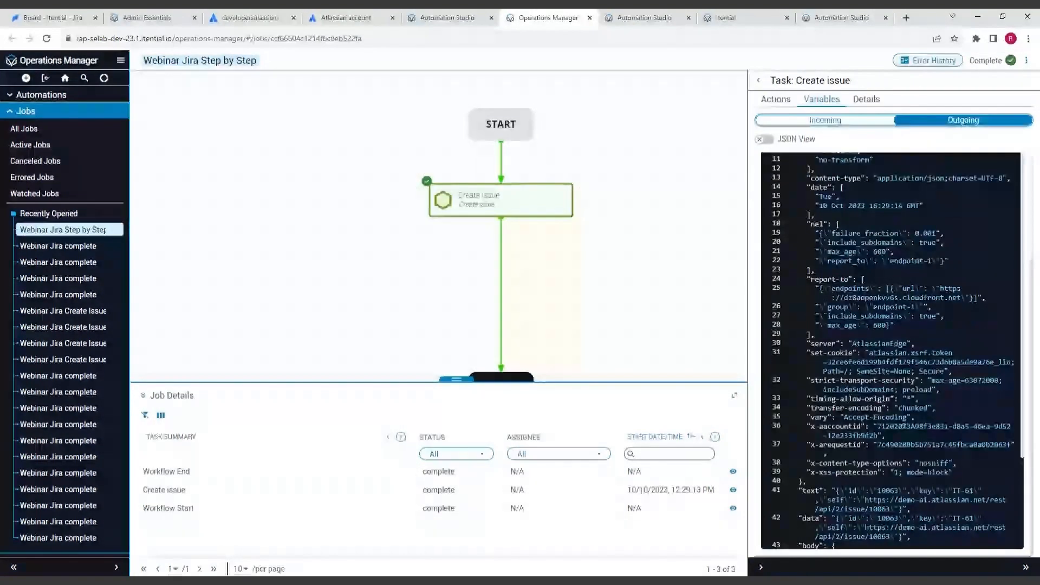
scroll(894, 352, up, 3)
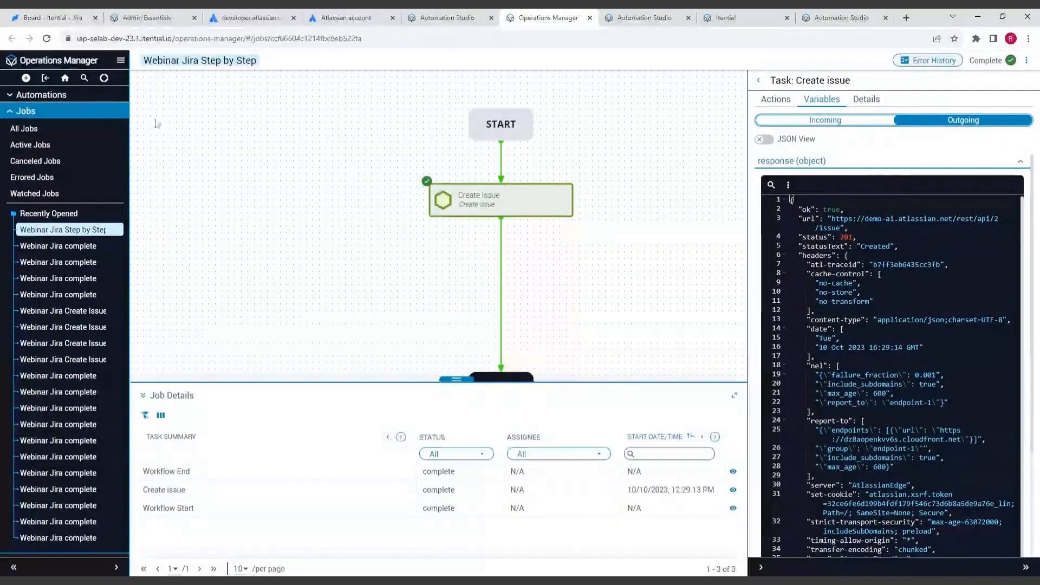
- Switch to the Jira board and open the Add VLAN to DC Switch issue to check its details against the payload
click(39, 19)
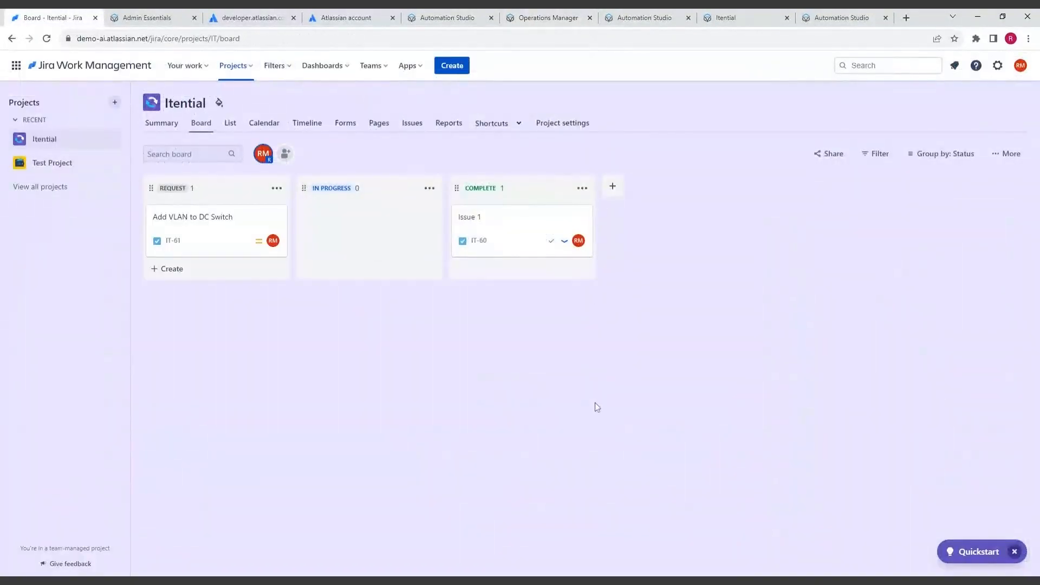
click(185, 219)
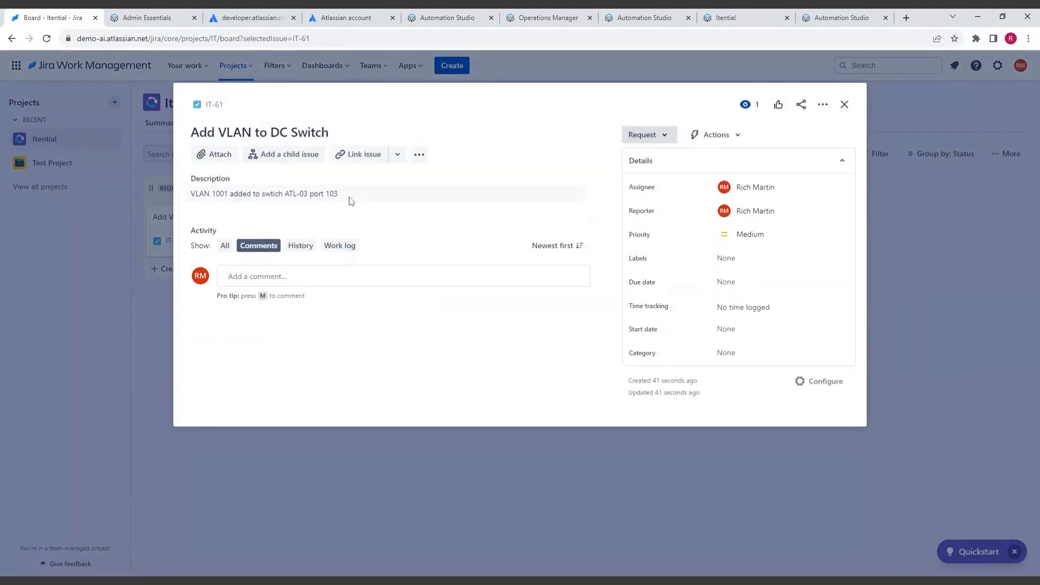